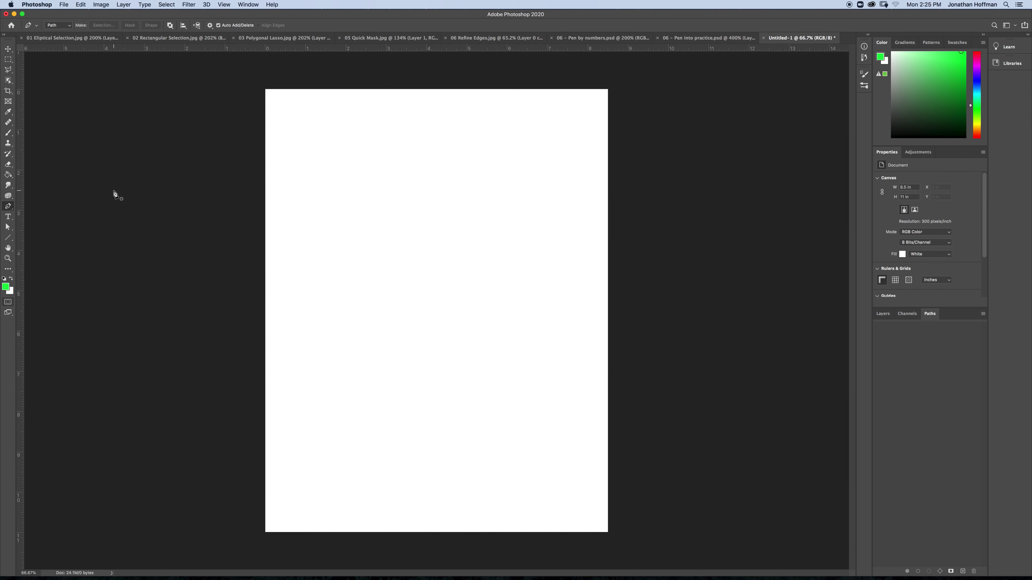
# Step: Preview the cup and mug photos, then return to Untitled-1 and place a first anchor
pyautogui.click(593, 38)
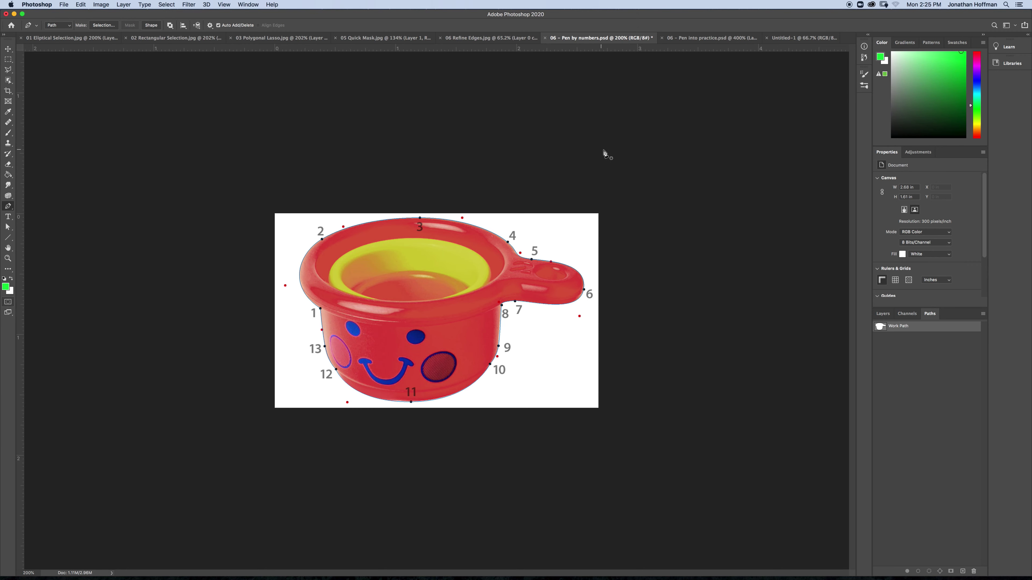
pyautogui.click(810, 38)
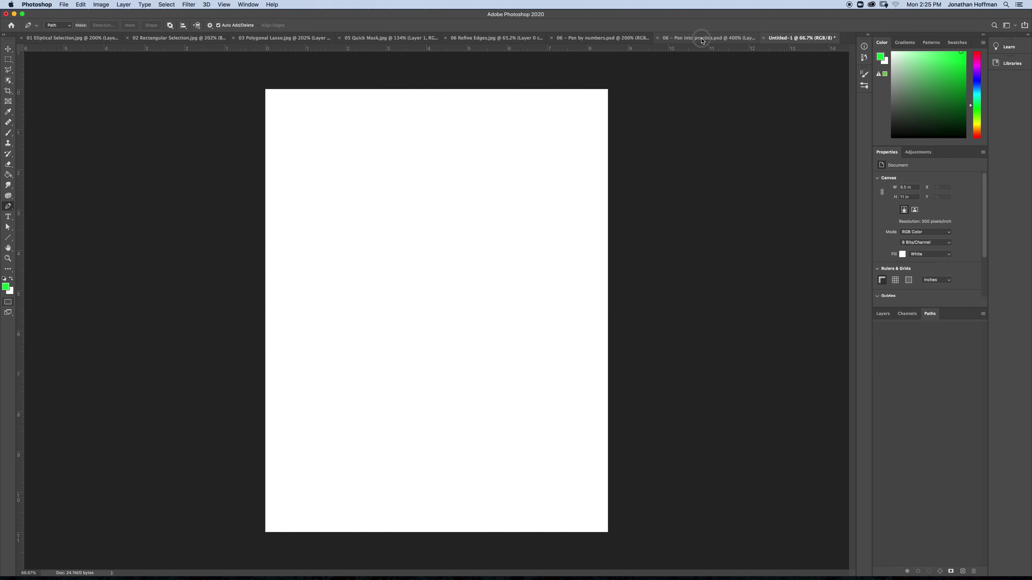
pyautogui.click(715, 38)
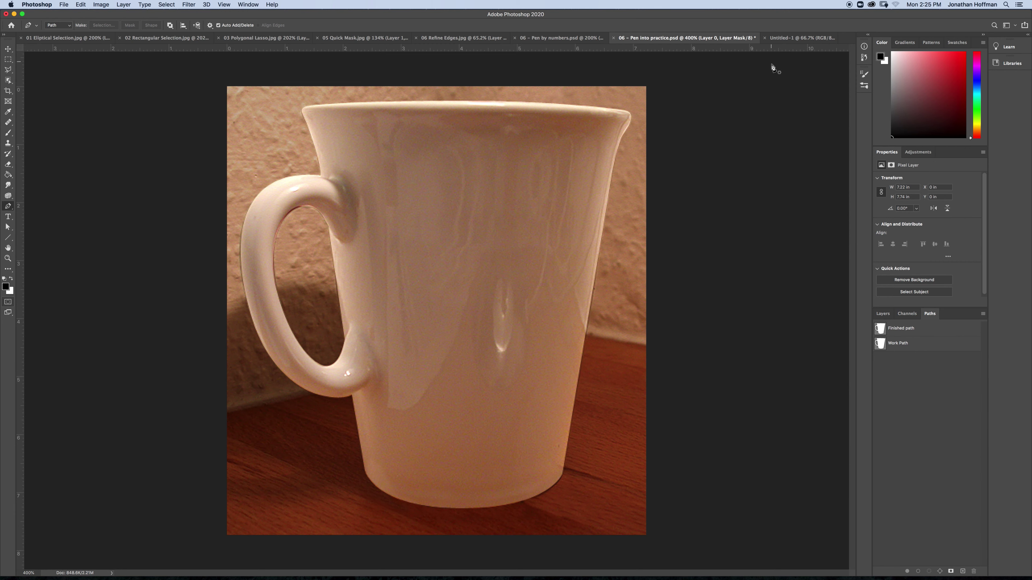
pyautogui.click(782, 38)
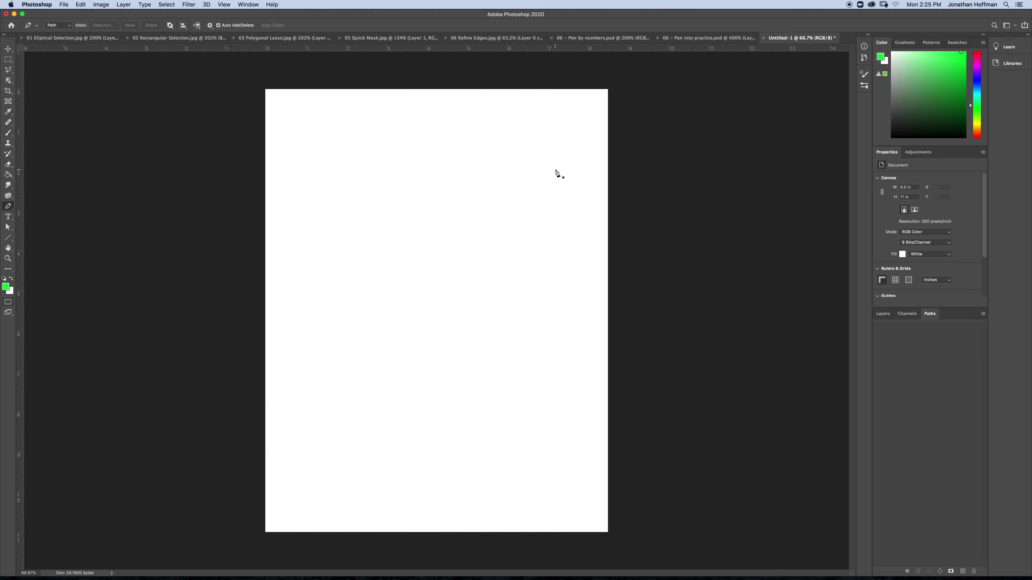
pyautogui.click(299, 146)
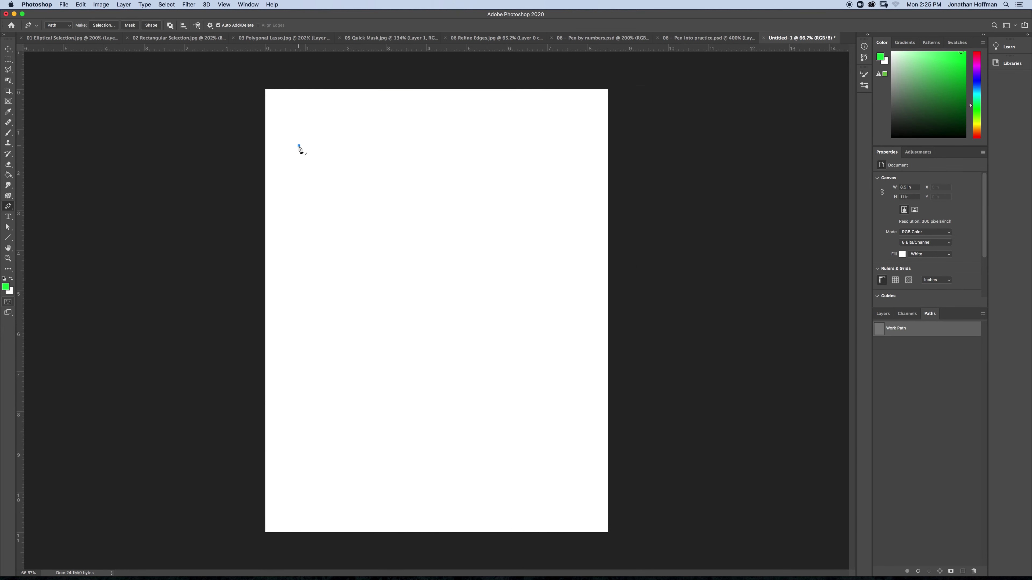
# Step: Add straight-segment corner anchors down the left side, across the bottom and up the right
pyautogui.click(407, 240)
pyautogui.click(352, 353)
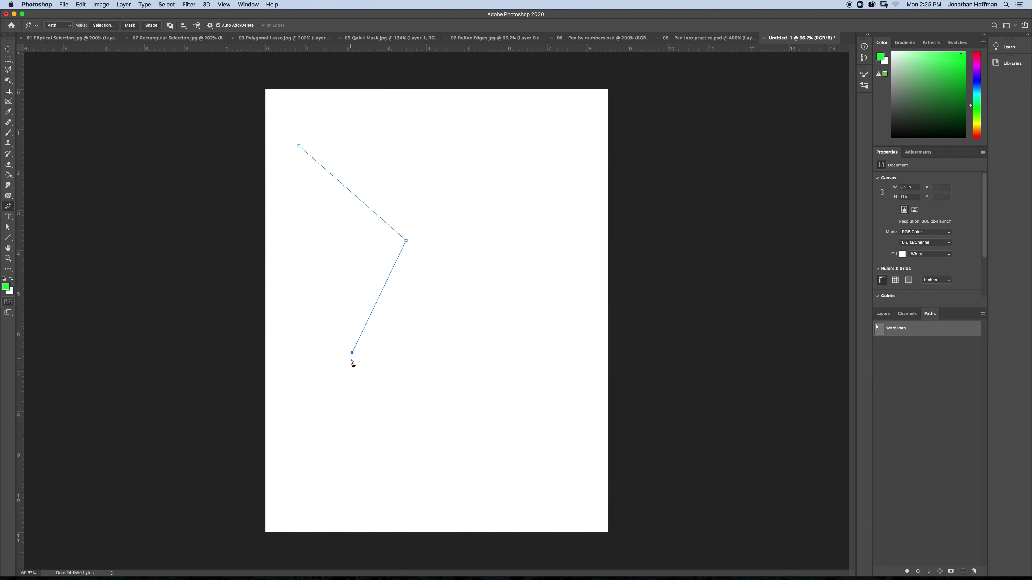
pyautogui.click(317, 419)
pyautogui.click(358, 462)
pyautogui.click(438, 442)
pyautogui.click(491, 429)
pyautogui.click(518, 387)
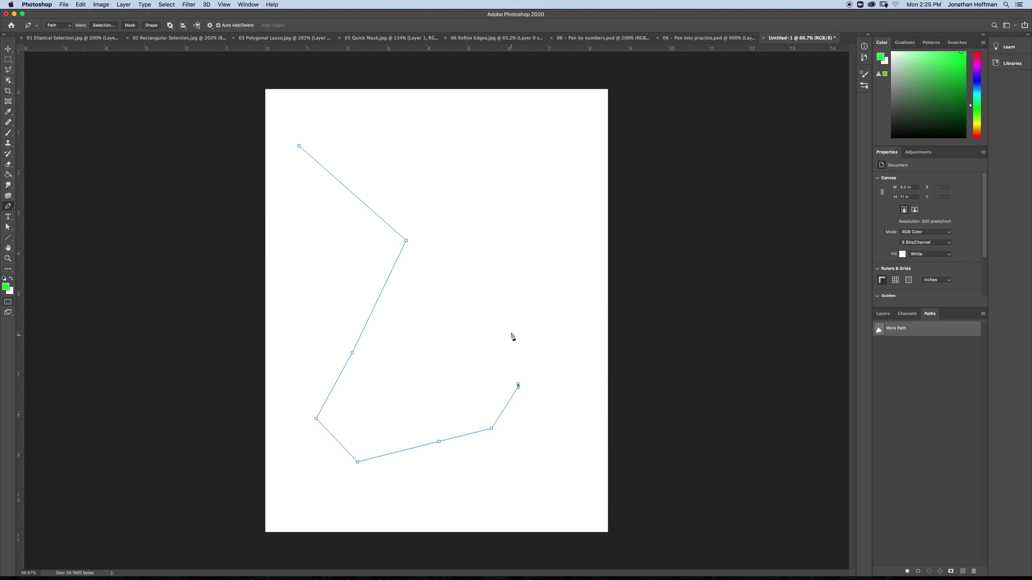
# Step: Add smooth curved anchors across the upper page, then close the path with a curve at the start point
pyautogui.moveTo(511, 310); pyautogui.dragTo(635, 293)
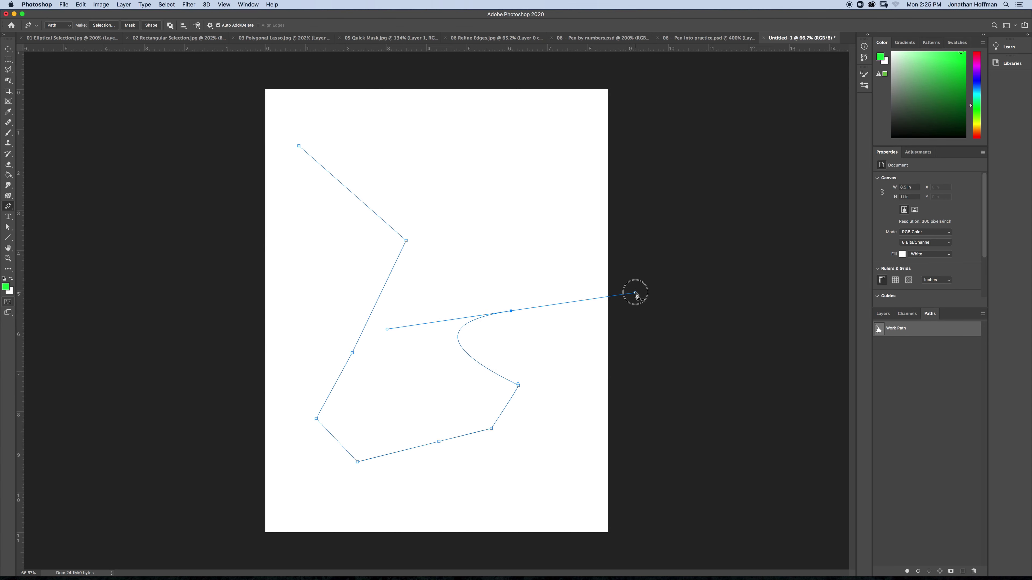
pyautogui.moveTo(542, 216); pyautogui.dragTo(445, 267)
pyautogui.moveTo(440, 211); pyautogui.dragTo(574, 165)
pyautogui.moveTo(477, 129); pyautogui.dragTo(386, 164)
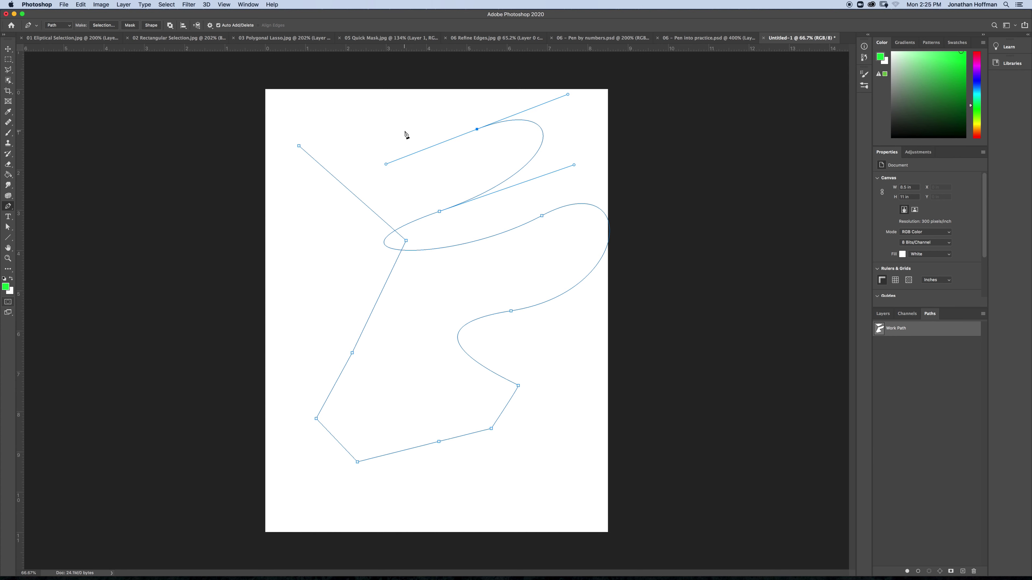
pyautogui.click(300, 146)
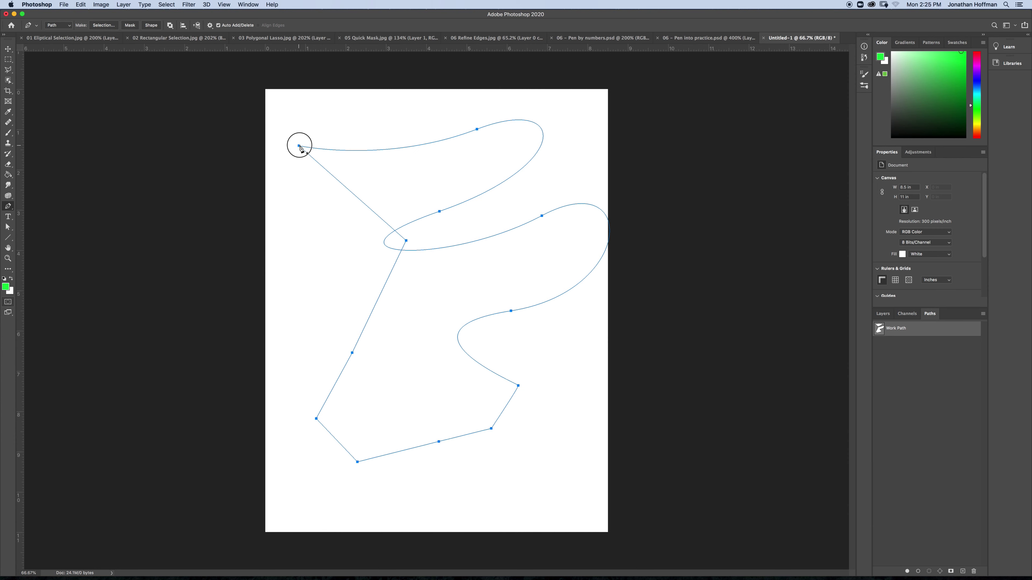
pyautogui.moveTo(300, 147); pyautogui.dragTo(256, 191)
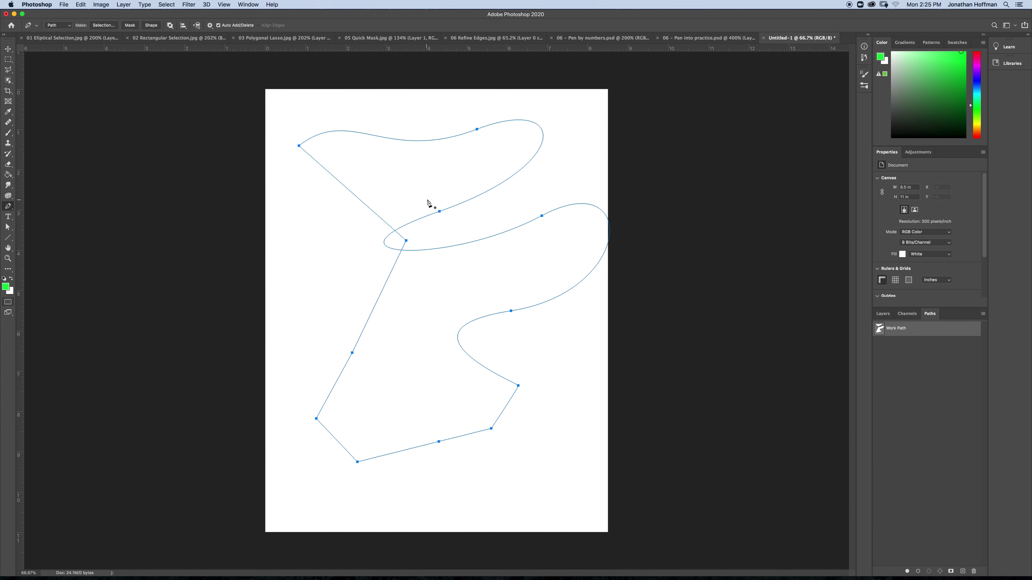
pyautogui.rightClick(405, 143)
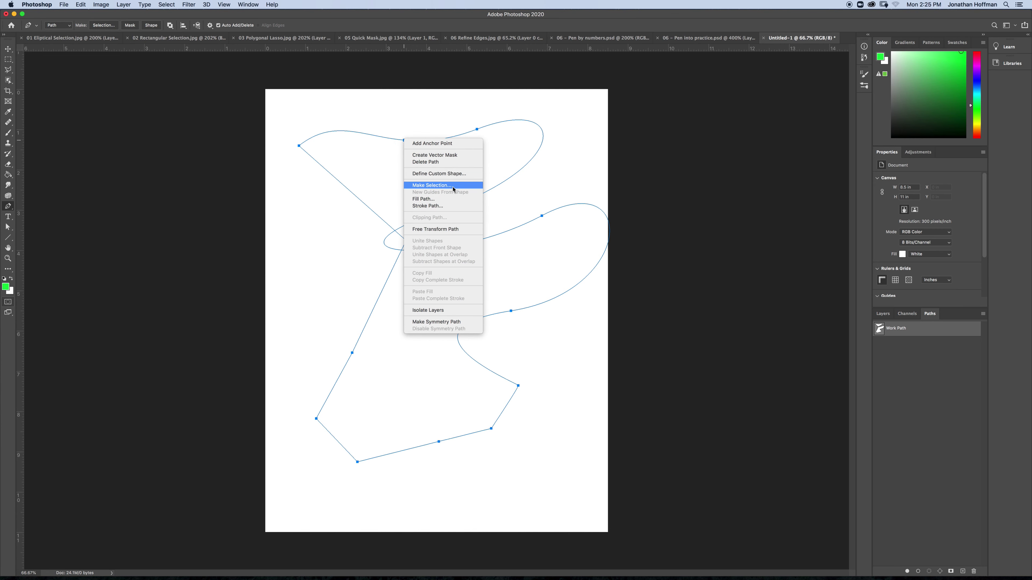
pyautogui.click(447, 186)
pyautogui.click(559, 247)
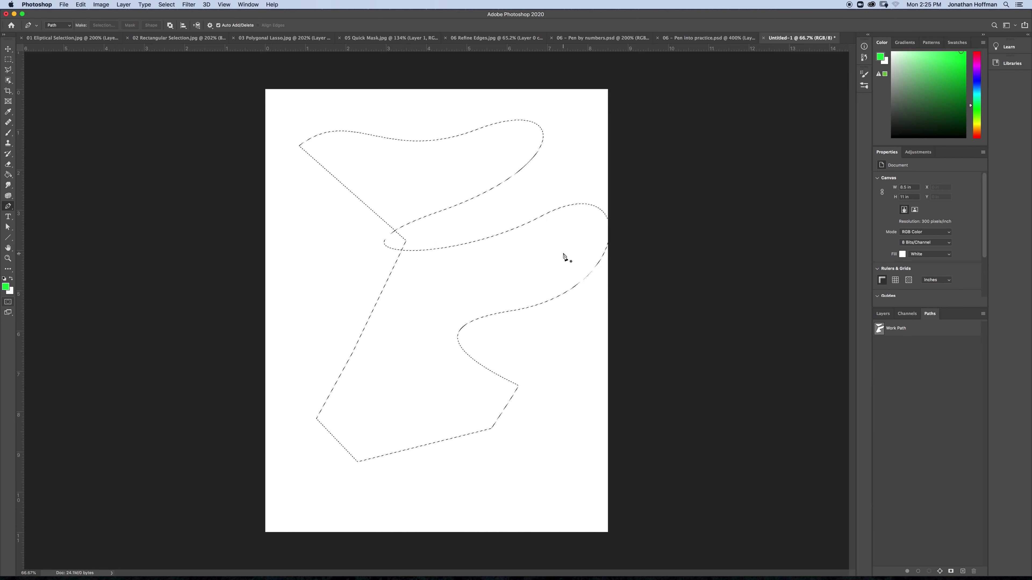
pyautogui.click(882, 313)
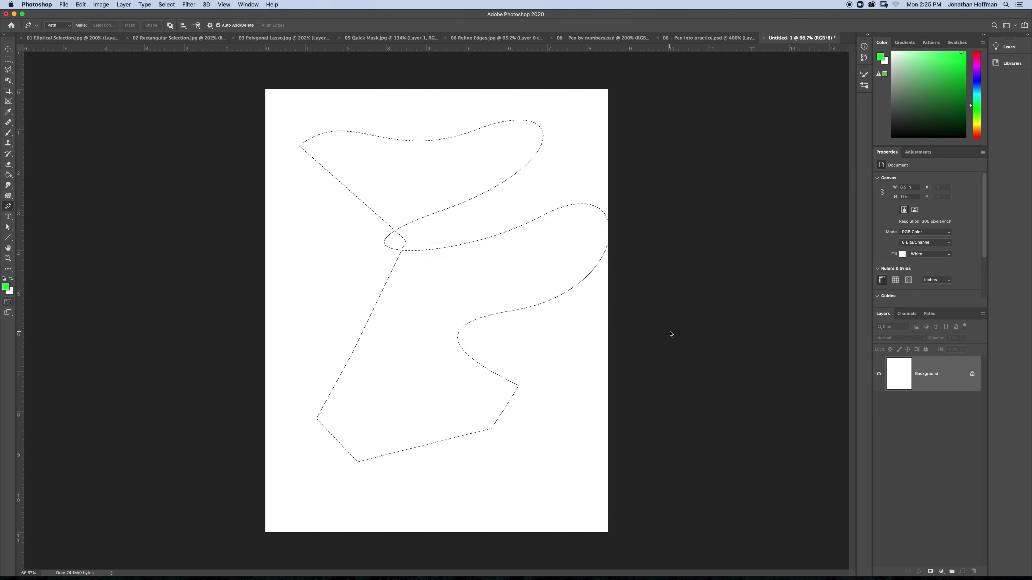
pyautogui.hotkey('shift', 'BackSpace')
pyautogui.press('Return')
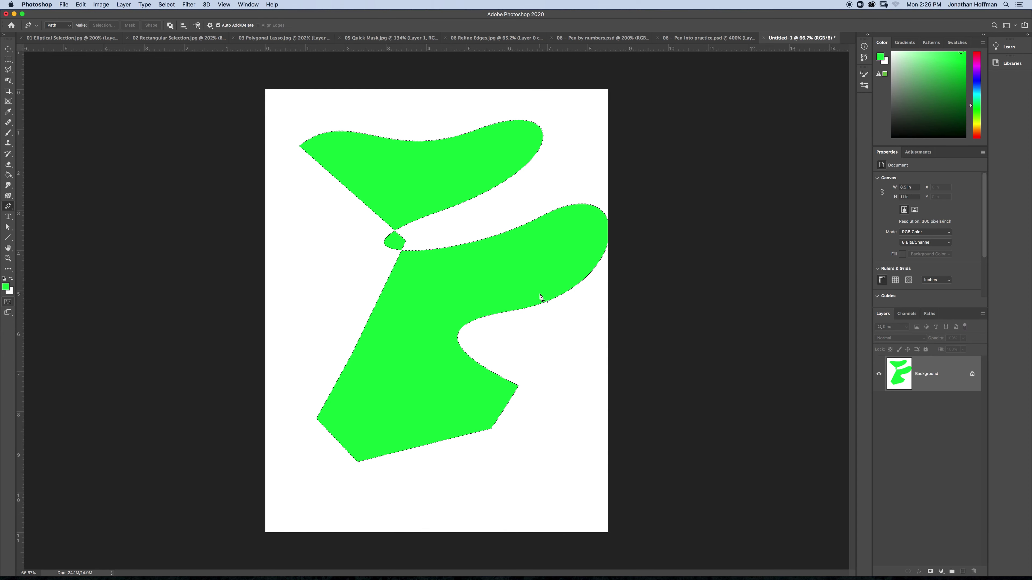
pyautogui.press('super+z')
pyautogui.press('super+z')
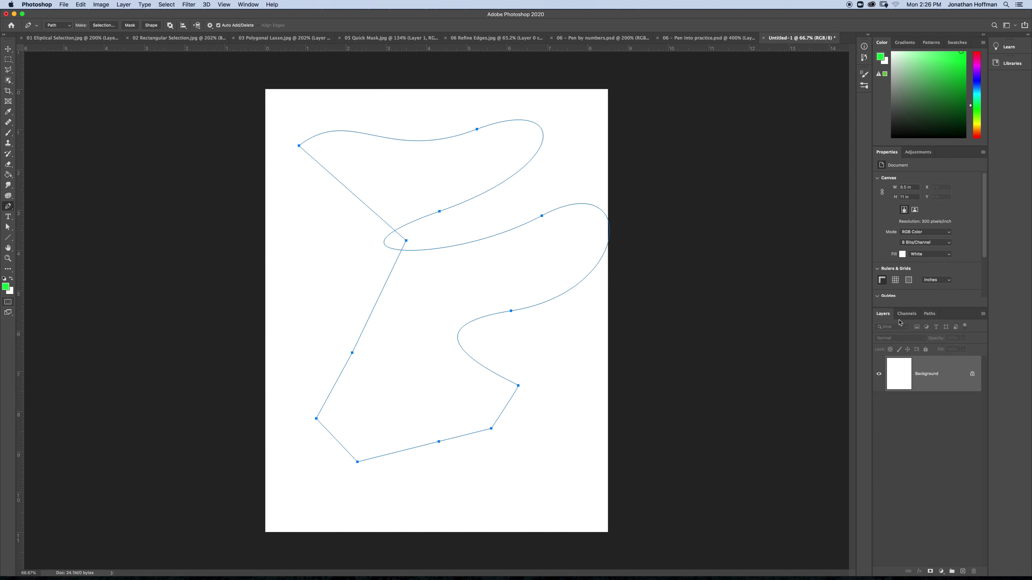
pyautogui.click(930, 315)
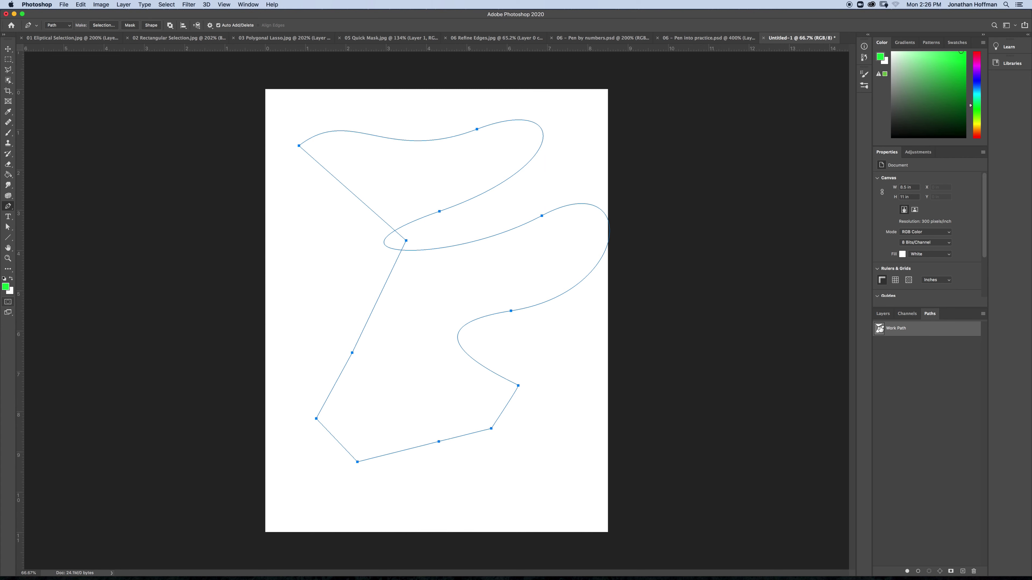
pyautogui.click(883, 314)
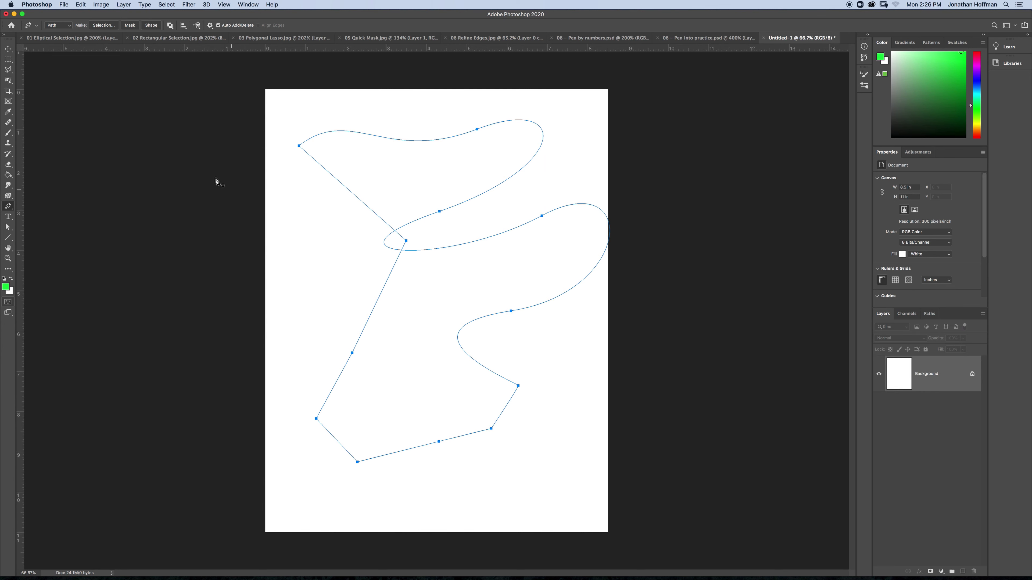
pyautogui.click(8, 49)
pyautogui.moveTo(407, 239); pyautogui.dragTo(511, 179)
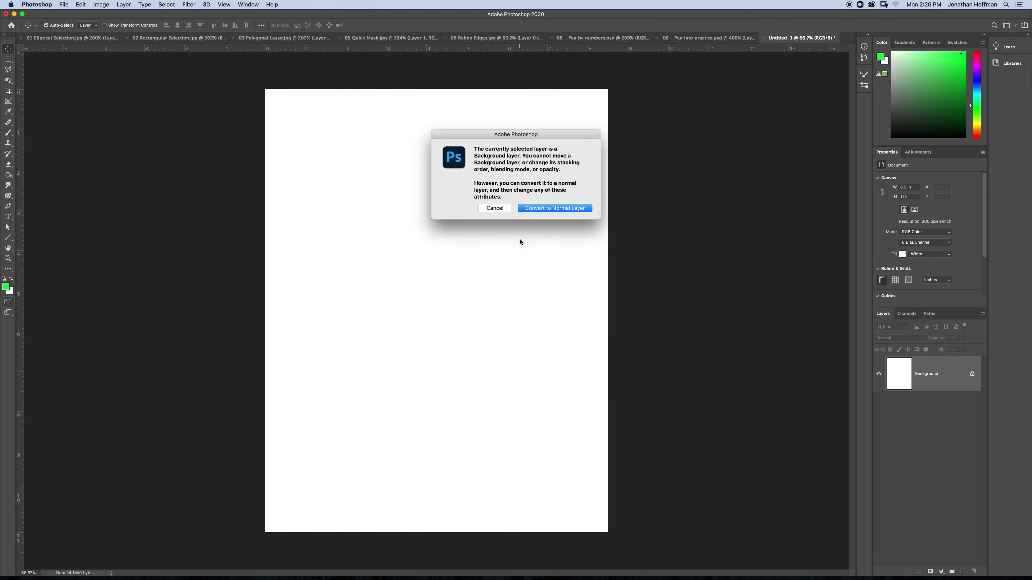
pyautogui.click(494, 208)
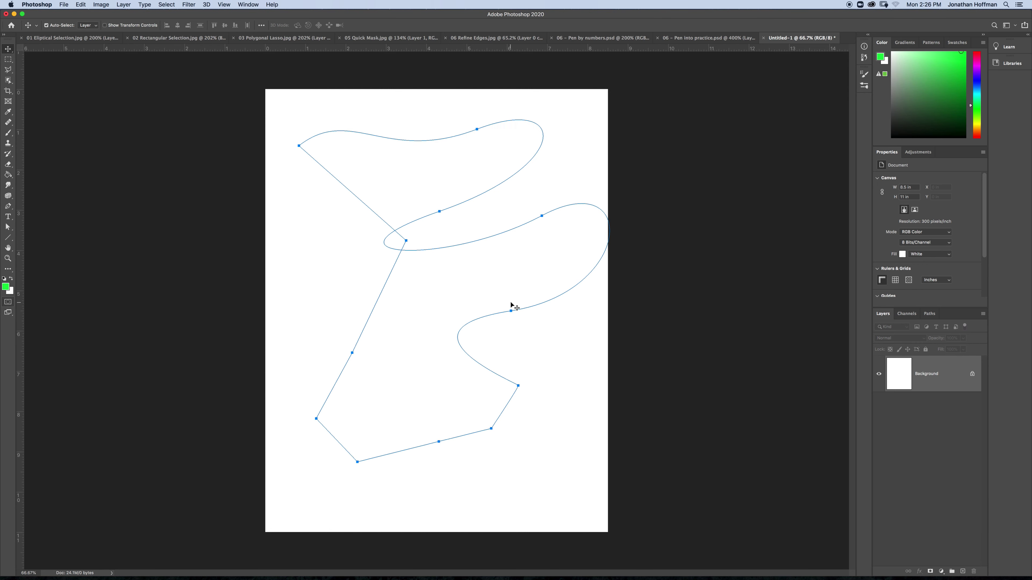
pyautogui.moveTo(512, 313); pyautogui.dragTo(569, 350)
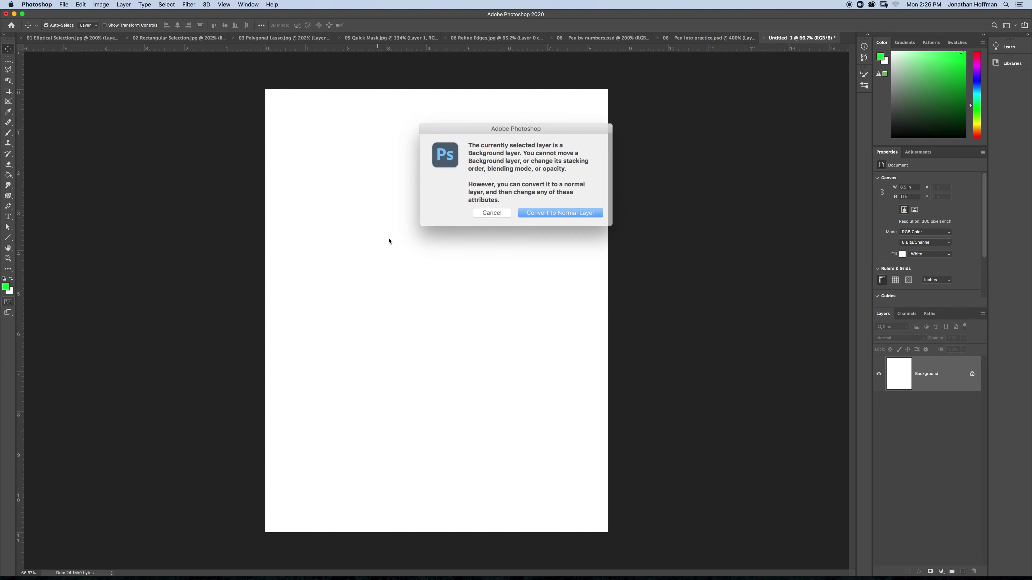
pyautogui.click(494, 208)
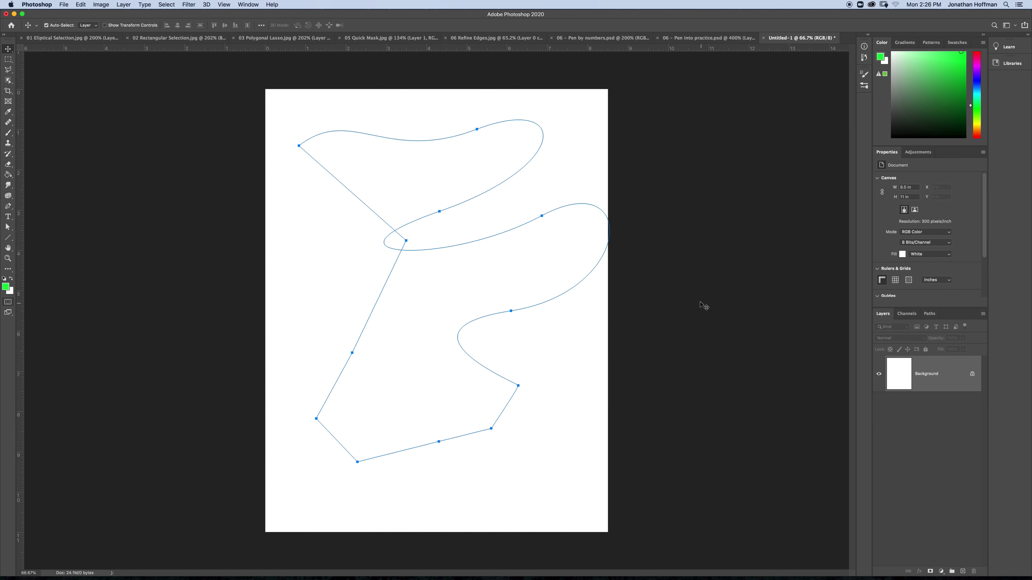
# Step: Move the whole practice path down and left, then undo the move
pyautogui.click(7, 230)
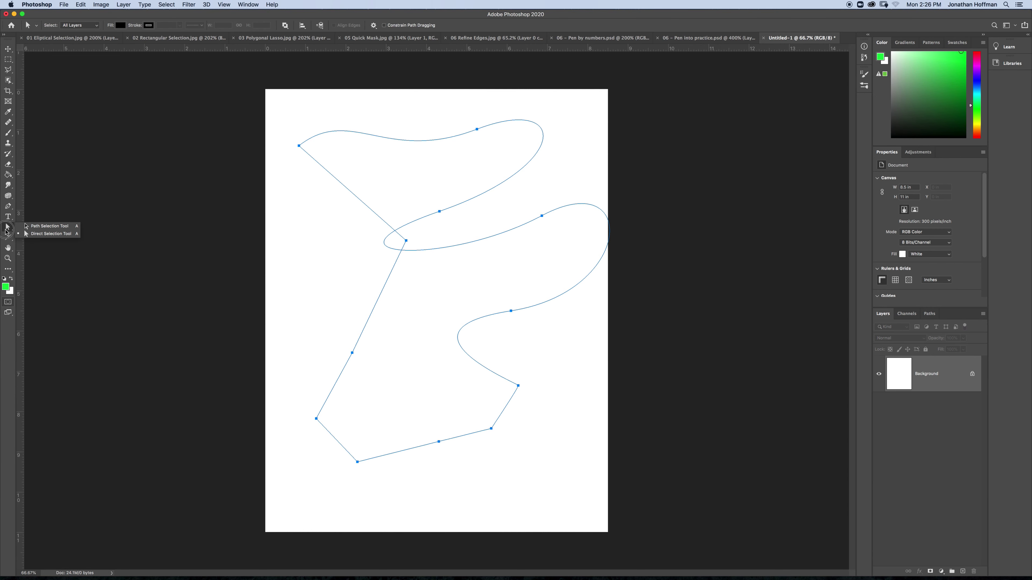
pyautogui.click(34, 227)
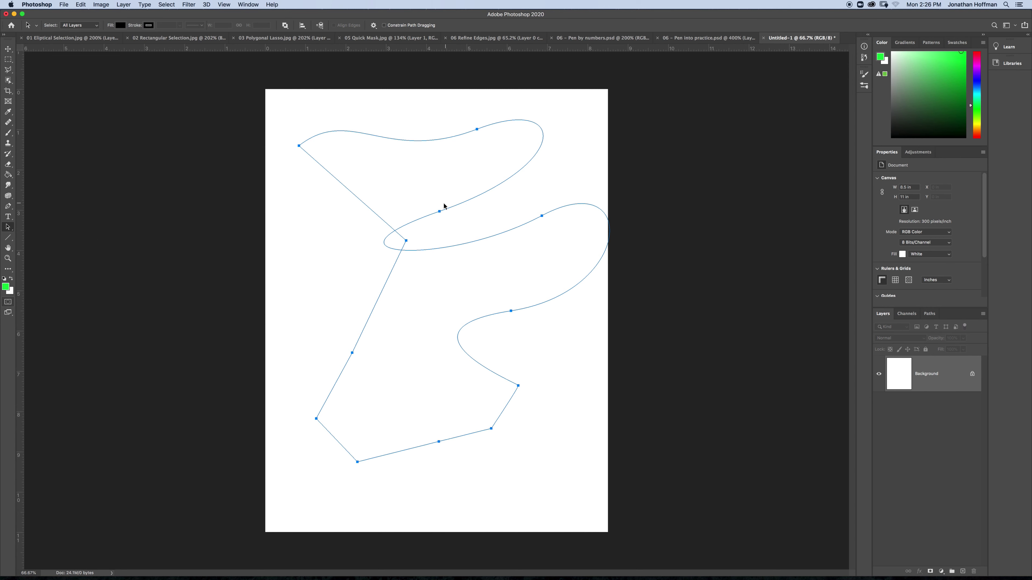
pyautogui.moveTo(439, 212); pyautogui.dragTo(424, 235)
pyautogui.press('super+z')
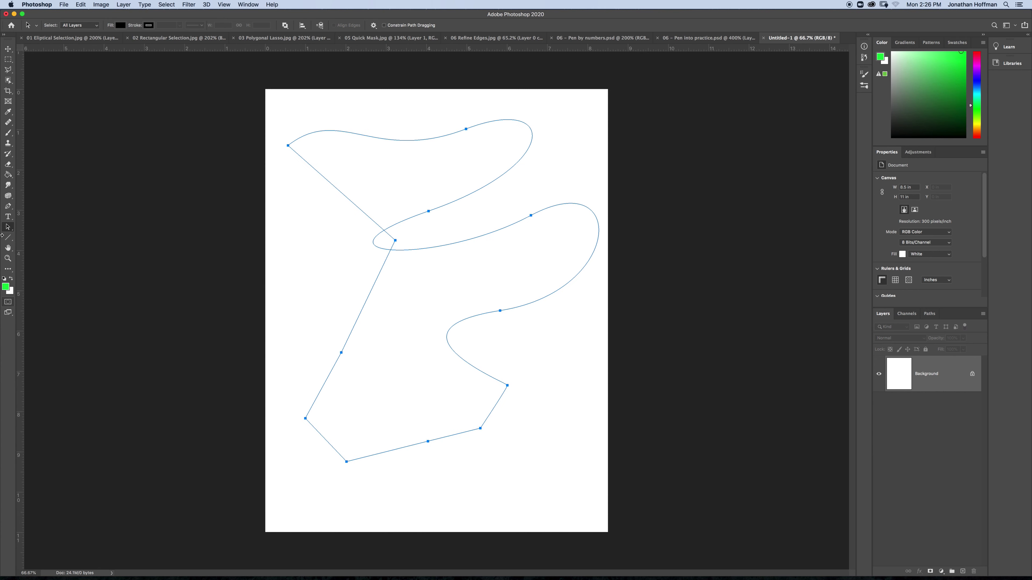
# Step: Drag the anchor where the path crosses itself down and to the right
pyautogui.click(8, 226)
pyautogui.click(49, 235)
pyautogui.click(396, 241)
pyautogui.moveTo(395, 241); pyautogui.dragTo(435, 304)
pyautogui.click(312, 307)
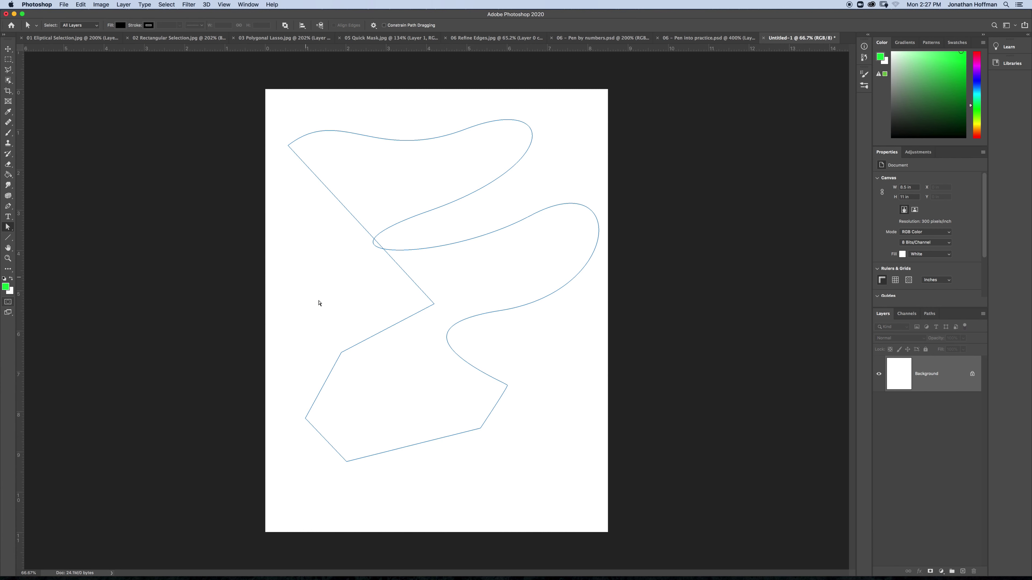
# Step: Reposition the left-middle, right, bottom and bottom-left anchors, and raise the upper middle anchor
pyautogui.click(341, 353)
pyautogui.moveTo(341, 353); pyautogui.dragTo(291, 344)
pyautogui.moveTo(507, 385); pyautogui.dragTo(587, 419)
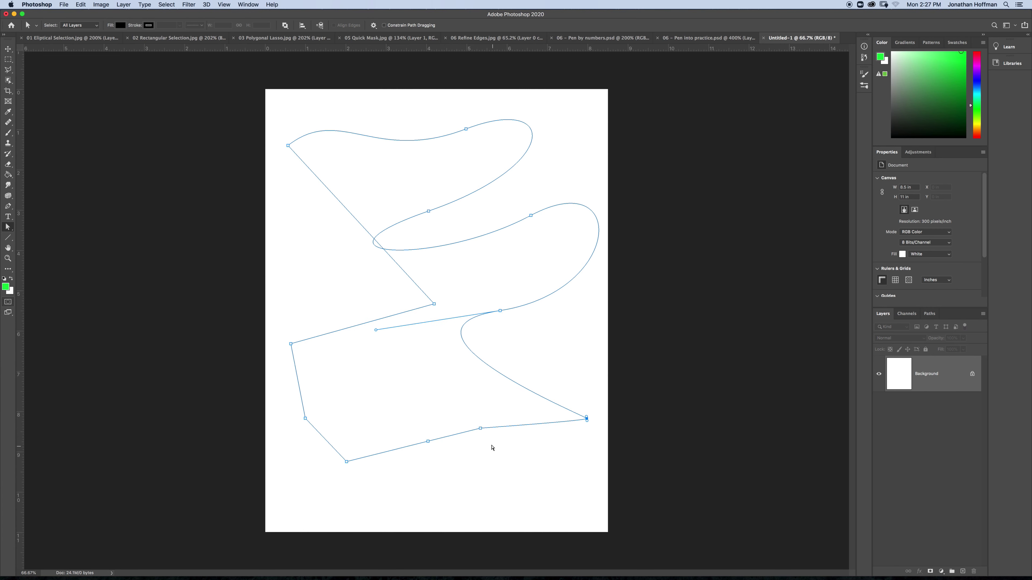
pyautogui.moveTo(481, 430); pyautogui.dragTo(499, 486)
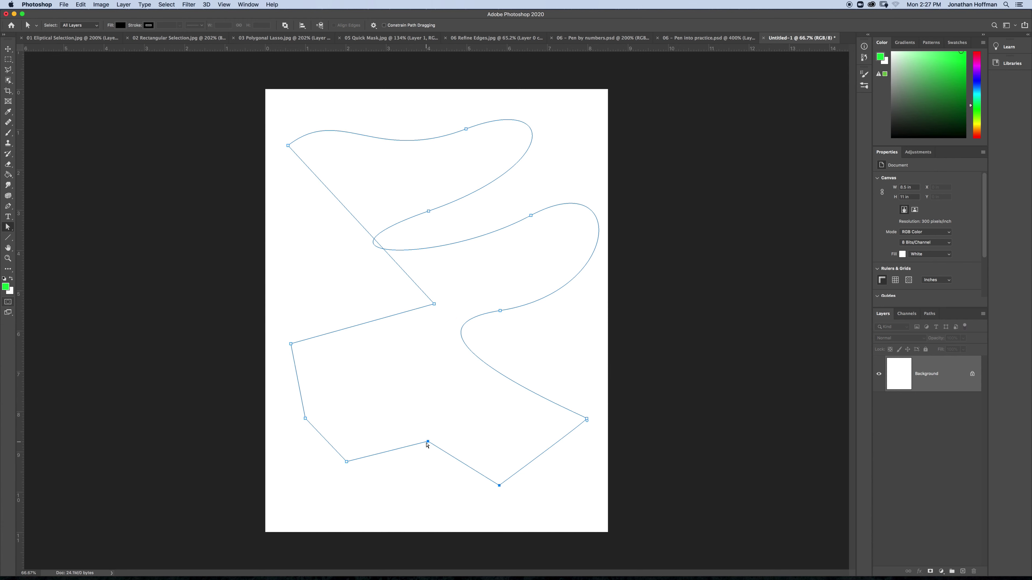
pyautogui.moveTo(428, 446); pyautogui.dragTo(455, 441)
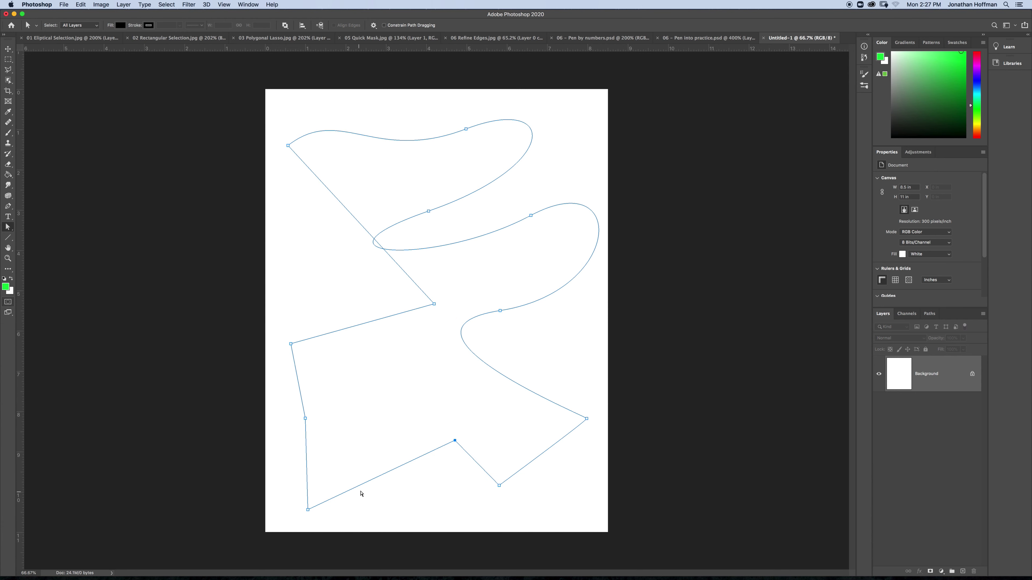
pyautogui.moveTo(308, 510); pyautogui.dragTo(357, 453)
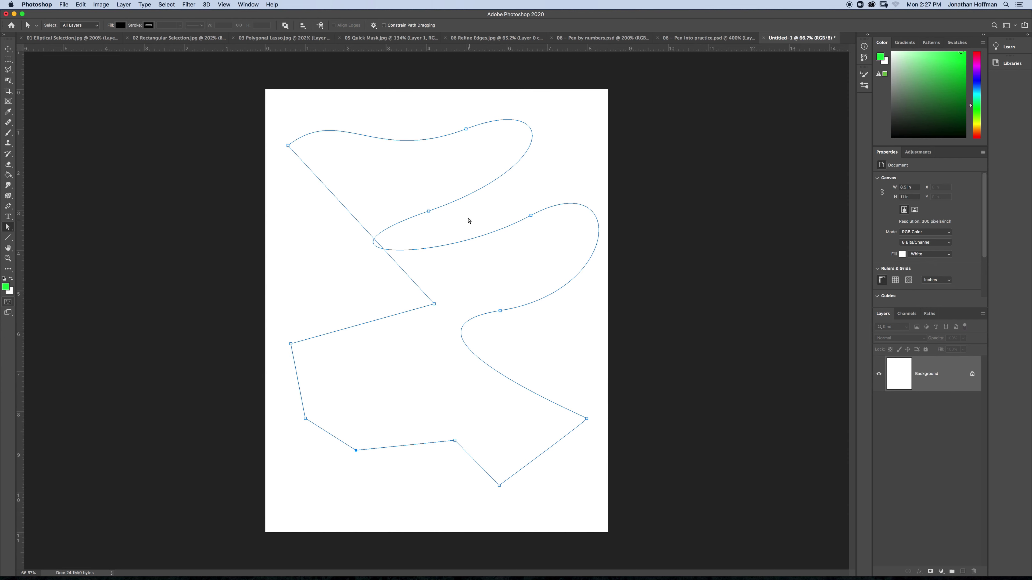
pyautogui.moveTo(430, 215); pyautogui.dragTo(480, 177)
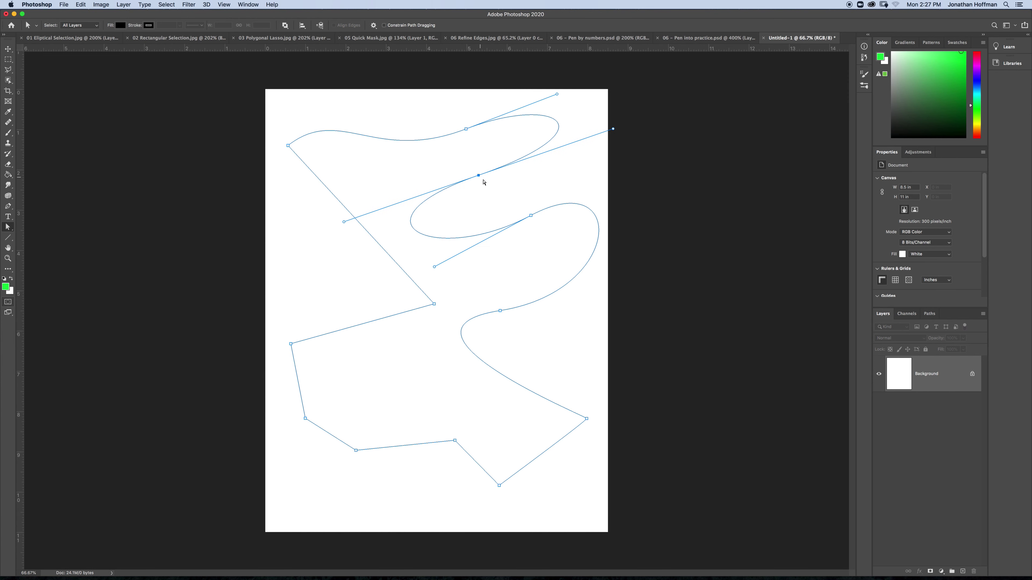
# Step: With the Convert Point Tool, make the middle anchor smooth, then revert it to a corner
pyautogui.click(7, 223)
pyautogui.click(8, 207)
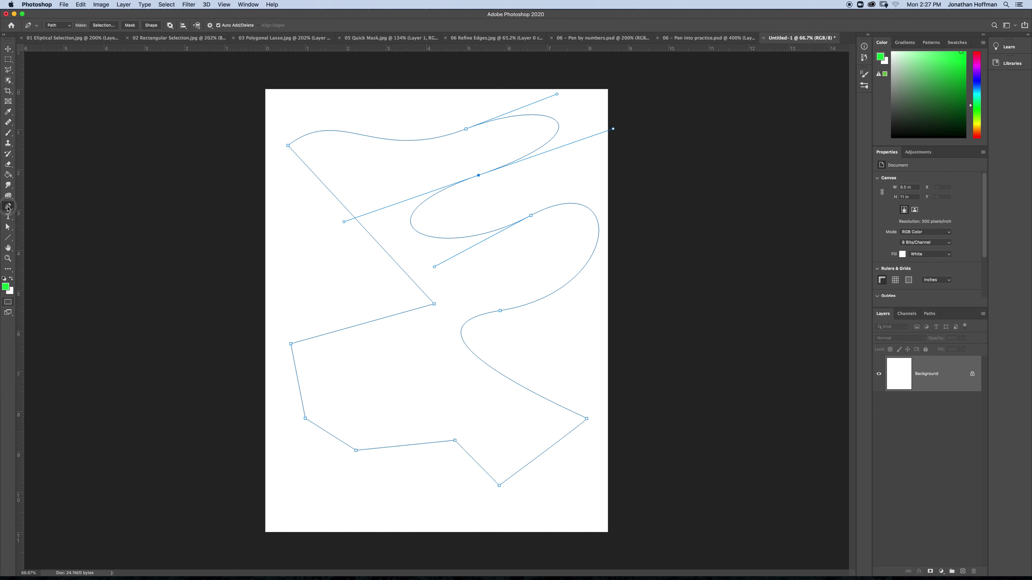
pyautogui.moveTo(8, 208); pyautogui.dragTo(40, 244)
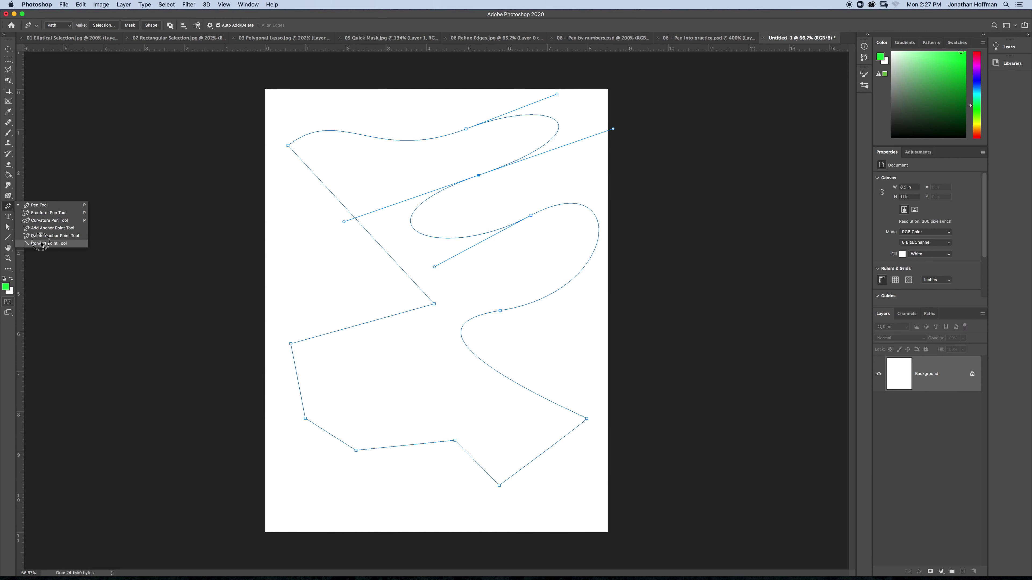
pyautogui.click(41, 244)
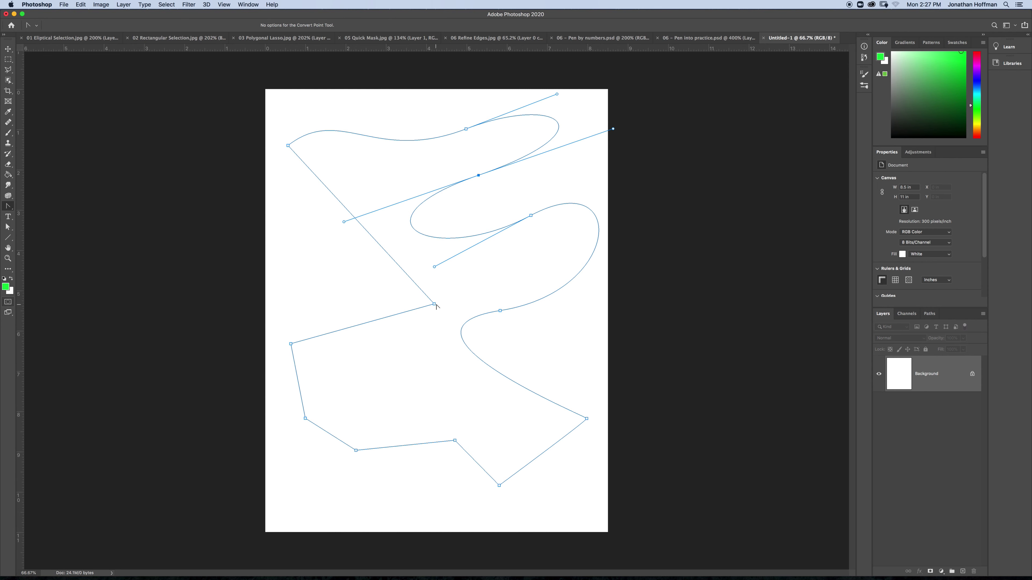
pyautogui.moveTo(434, 304); pyautogui.dragTo(333, 259)
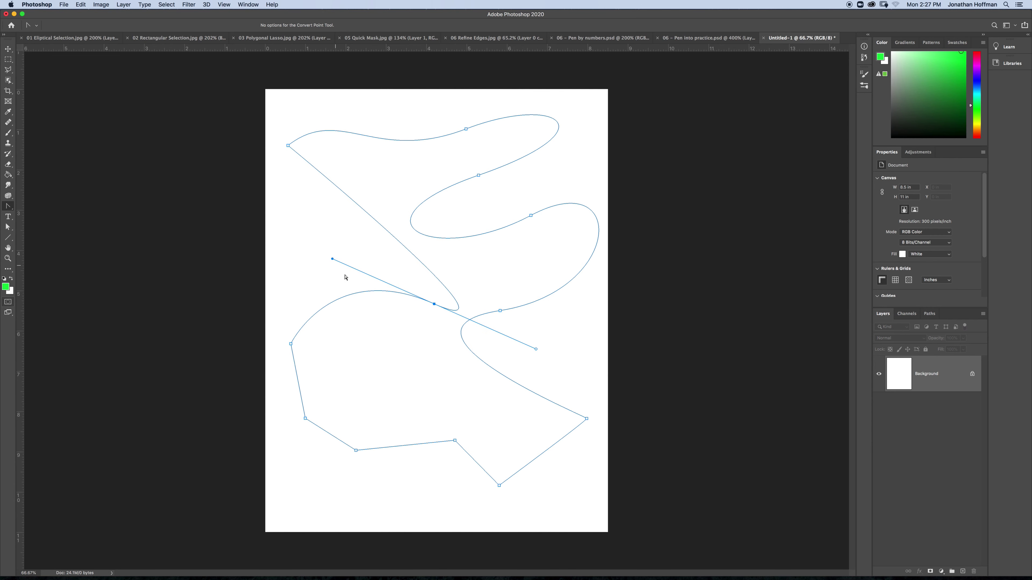
pyautogui.click(434, 305)
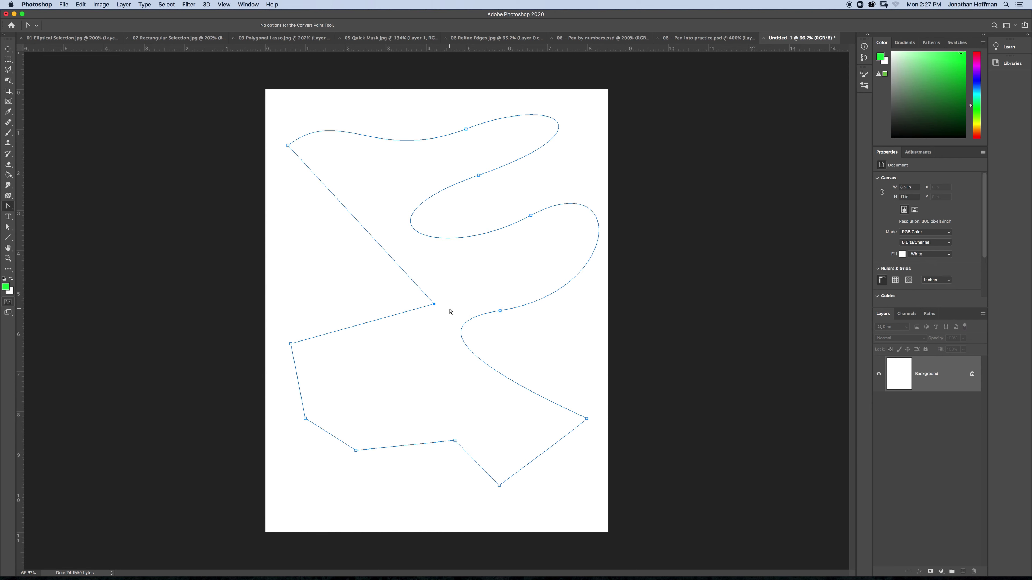
# Step: Pull curve handles from the middle anchor and angle each handle independently
pyautogui.moveTo(435, 304); pyautogui.dragTo(374, 351)
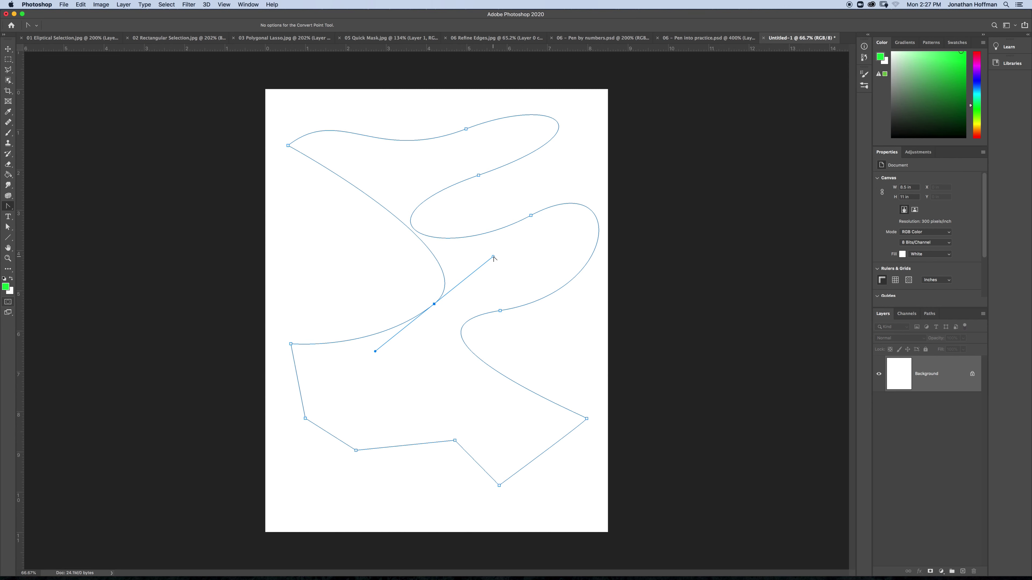
pyautogui.moveTo(493, 257); pyautogui.dragTo(338, 247)
pyautogui.press('a')
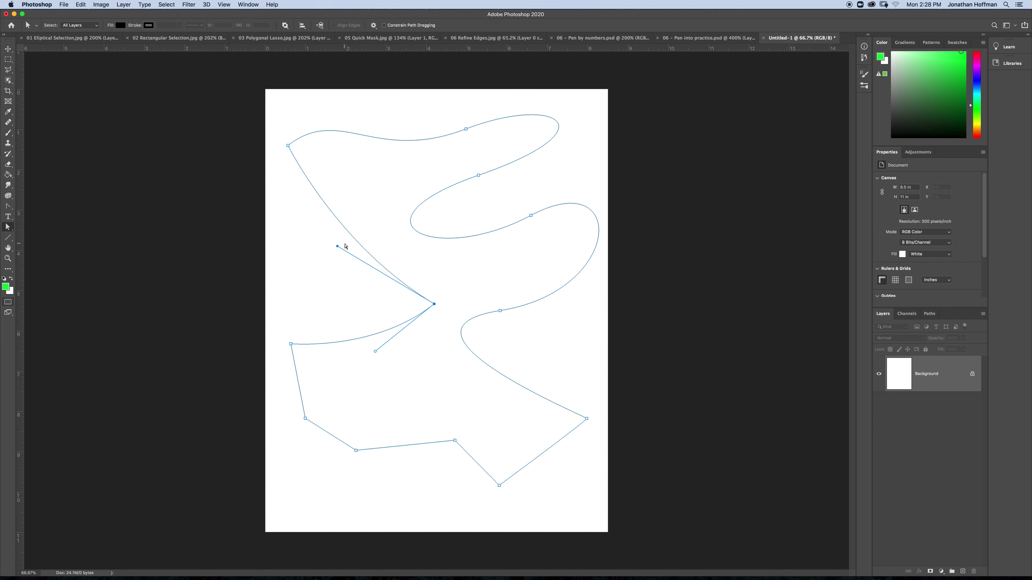
pyautogui.moveTo(338, 248)
pyautogui.mouseDown()
pyautogui.moveTo(542, 286)
pyautogui.moveTo(488, 395)
pyautogui.moveTo(548, 274)
pyautogui.moveTo(281, 240)
pyautogui.moveTo(286, 288)
pyautogui.moveTo(330, 252)
pyautogui.mouseUp()
# Step: Give the middle anchor symmetric curve handles and shorten its upper handle to soften the curve
pyautogui.press('p')
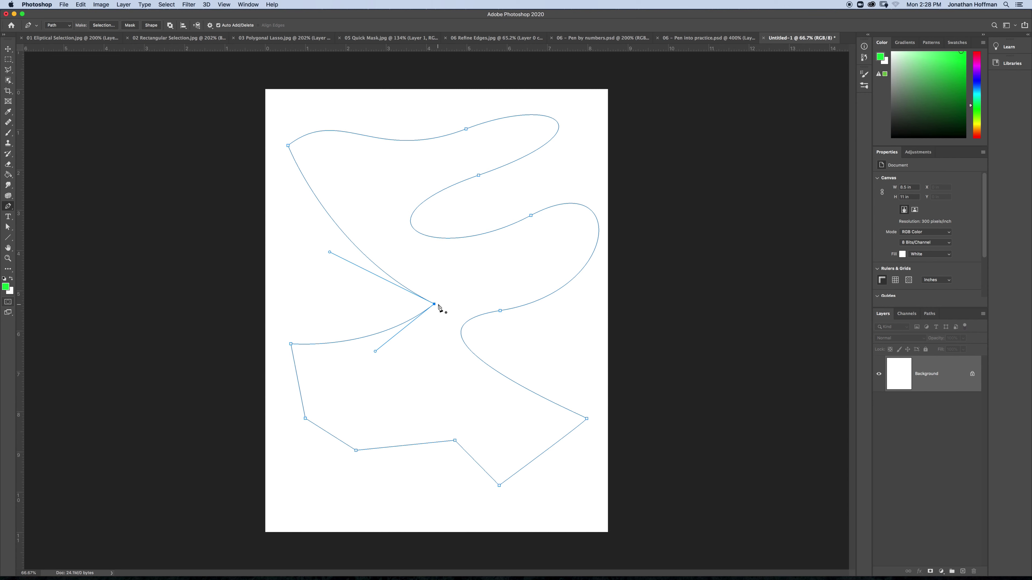
pyautogui.moveTo(434, 304); pyautogui.dragTo(535, 367)
pyautogui.moveTo(485, 268); pyautogui.dragTo(538, 297)
pyautogui.click(8, 207)
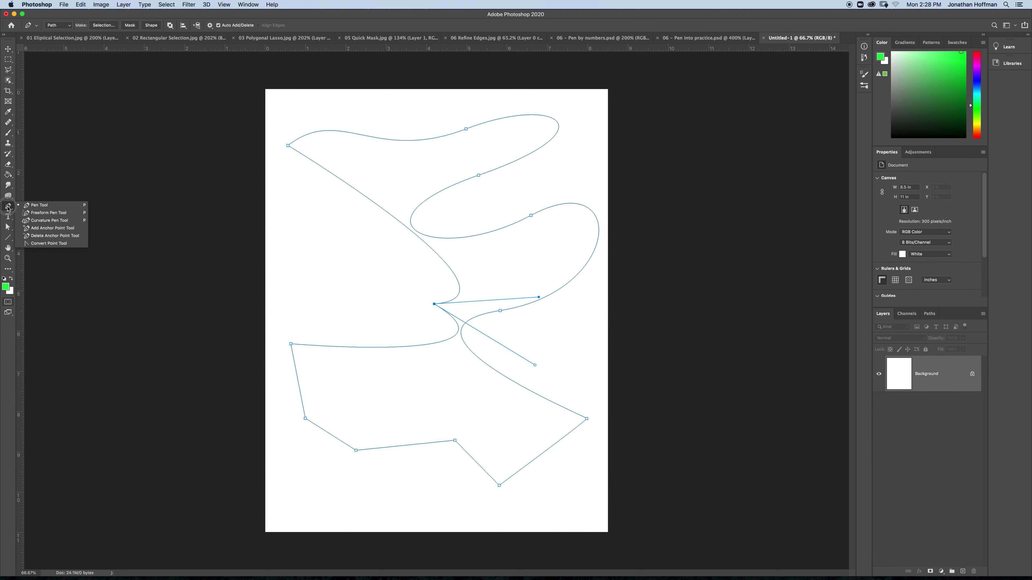
pyautogui.click(28, 206)
pyautogui.moveTo(539, 298); pyautogui.dragTo(444, 251)
# Step: Draw a new closed path of smooth points over the upper left, undoing one extra anchor
pyautogui.moveTo(289, 202); pyautogui.dragTo(293, 292)
pyautogui.moveTo(357, 293); pyautogui.dragTo(484, 182)
pyautogui.moveTo(453, 147); pyautogui.dragTo(430, 135)
pyautogui.moveTo(324, 127); pyautogui.dragTo(288, 157)
pyautogui.moveTo(289, 184); pyautogui.dragTo(303, 216)
pyautogui.click(382, 240)
pyautogui.press('cmd+z')
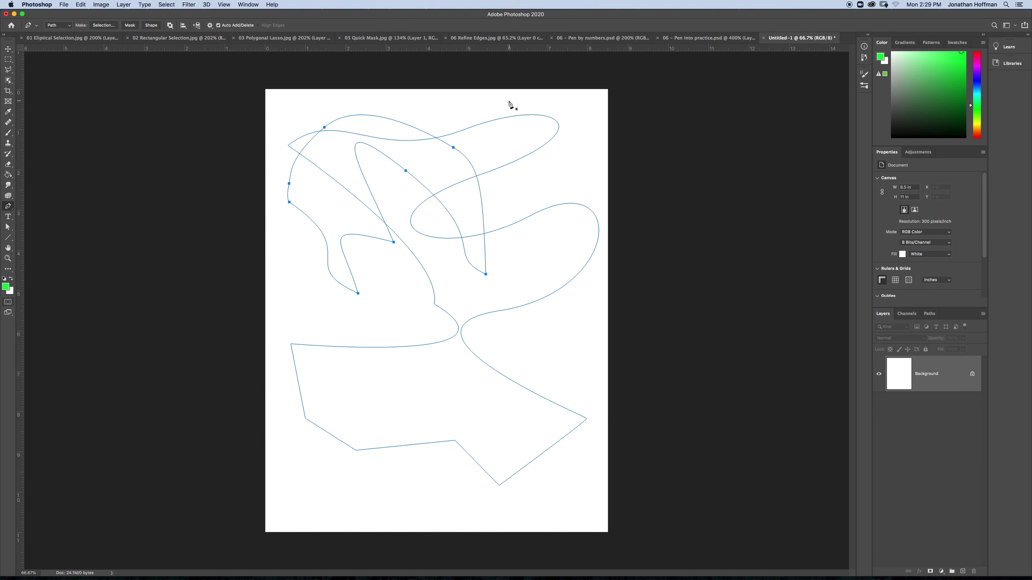
pyautogui.click(585, 38)
# Step: Deselect the existing path and zoom in on the cup
pyautogui.click(8, 48)
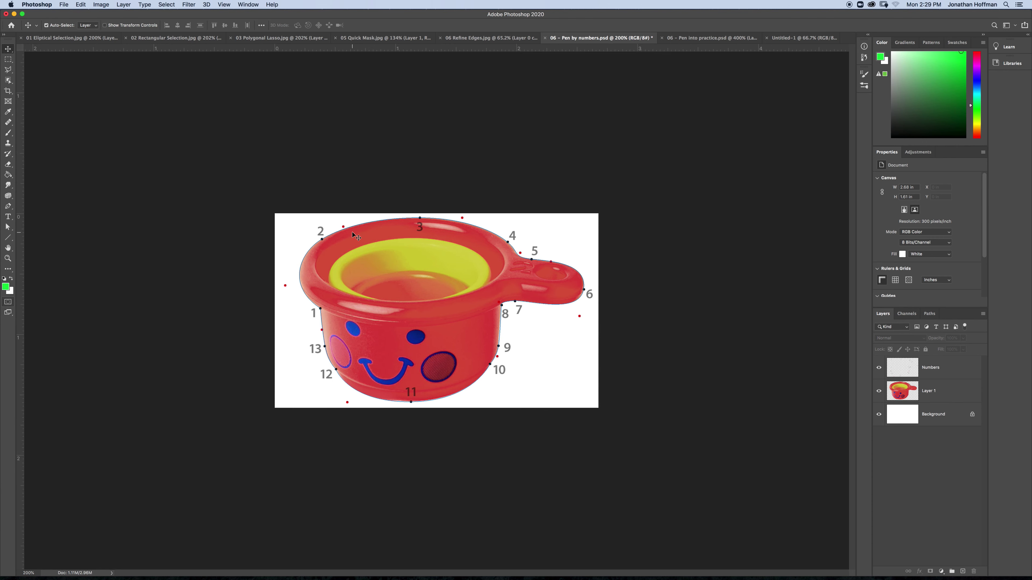
pyautogui.press('a')
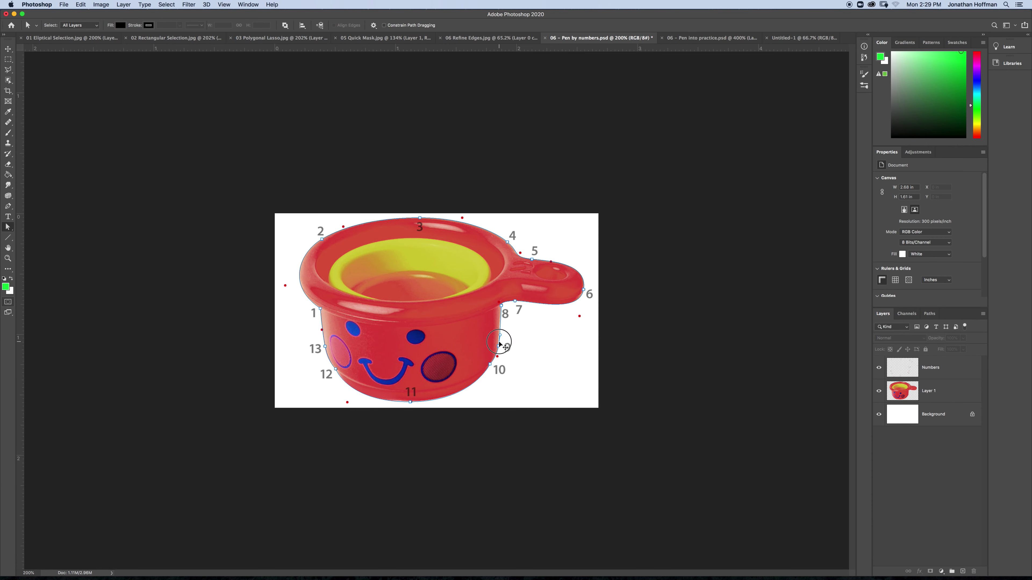
pyautogui.click(500, 345)
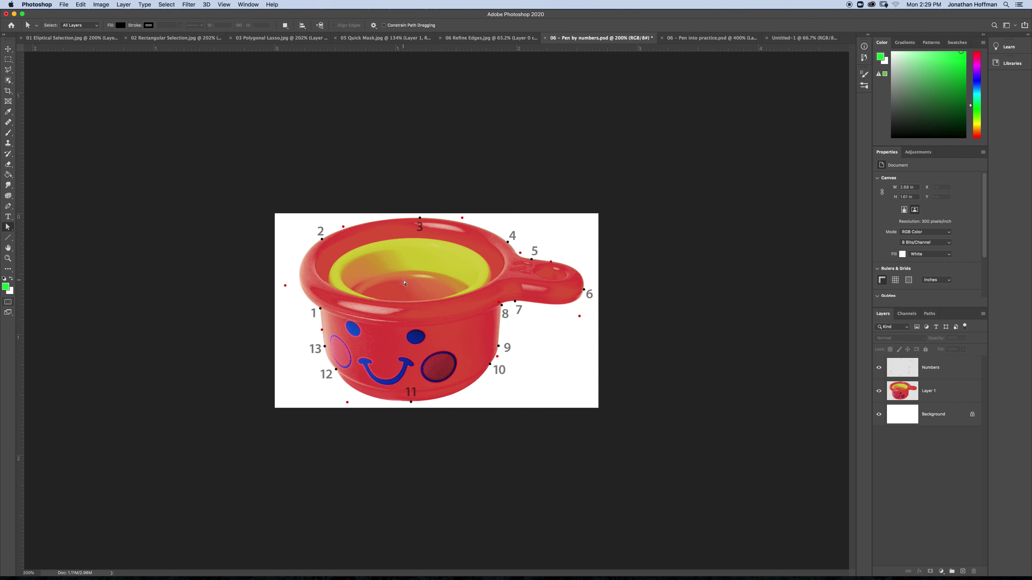
pyautogui.press('super+equal')
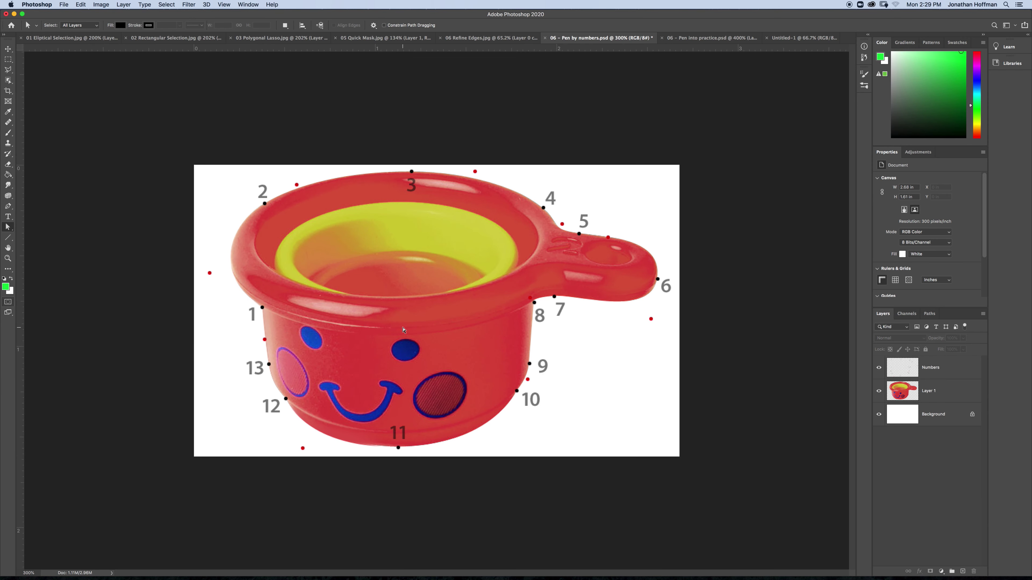
pyautogui.press('p')
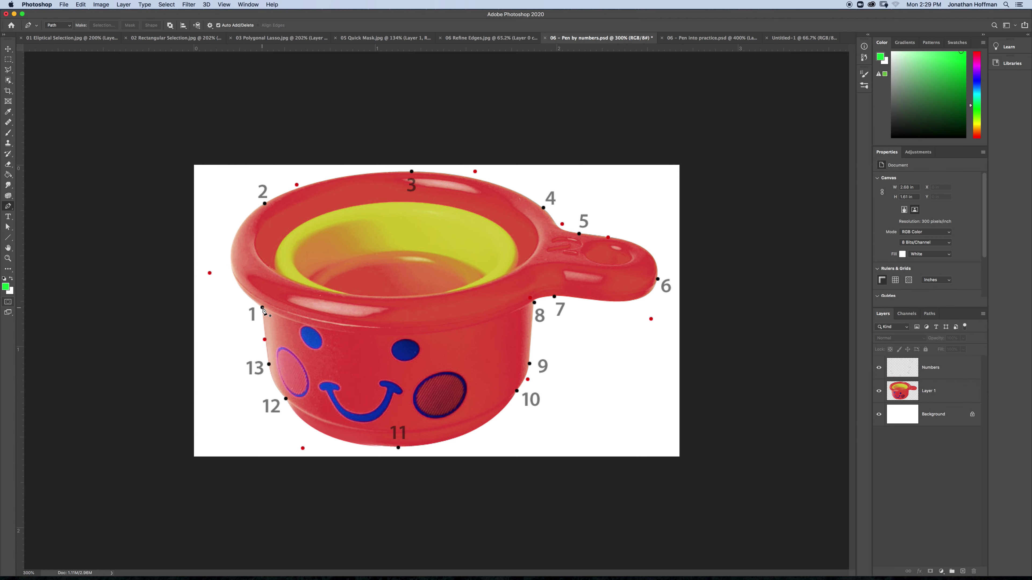
# Step: Trace the cup outline from dot 1 along the rim through dot 7
pyautogui.moveTo(263, 307); pyautogui.dragTo(210, 273)
pyautogui.moveTo(265, 203); pyautogui.dragTo(297, 185)
pyautogui.moveTo(412, 171); pyautogui.dragTo(475, 171)
pyautogui.moveTo(544, 208); pyautogui.dragTo(612, 238)
pyautogui.moveTo(658, 279); pyautogui.dragTo(652, 319)
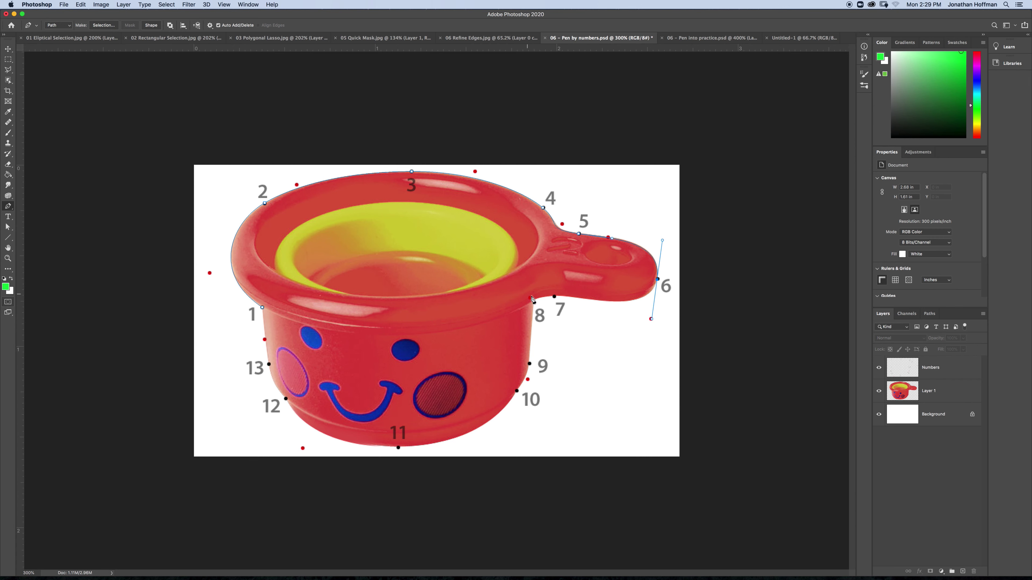
pyautogui.moveTo(554, 296); pyautogui.dragTo(530, 298)
# Step: Continue the outline through dots 8 to 13 and close it at dot 1
pyautogui.click(534, 302)
pyautogui.moveTo(529, 364); pyautogui.dragTo(527, 379)
pyautogui.click(516, 391)
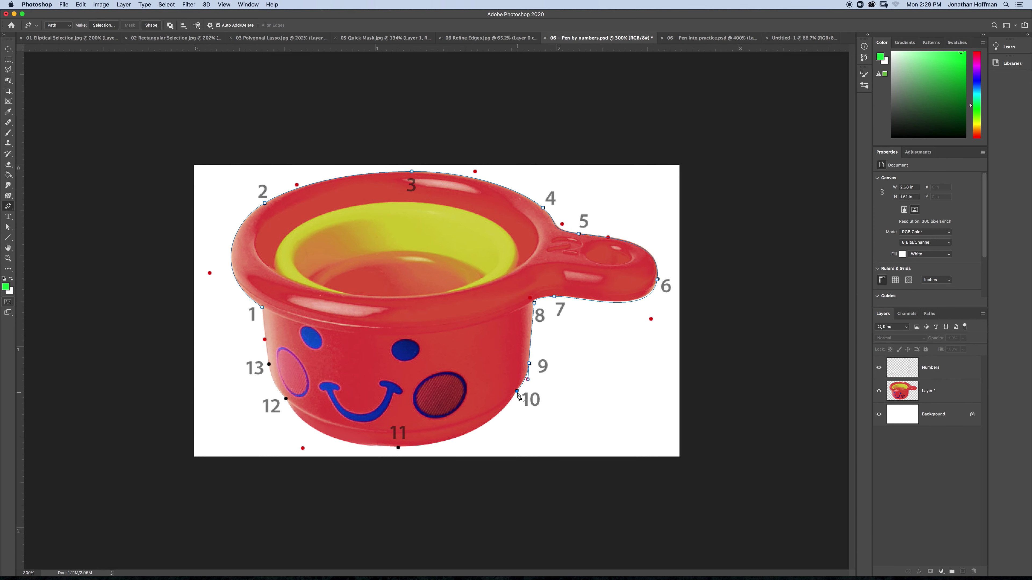
pyautogui.moveTo(398, 448); pyautogui.dragTo(303, 449)
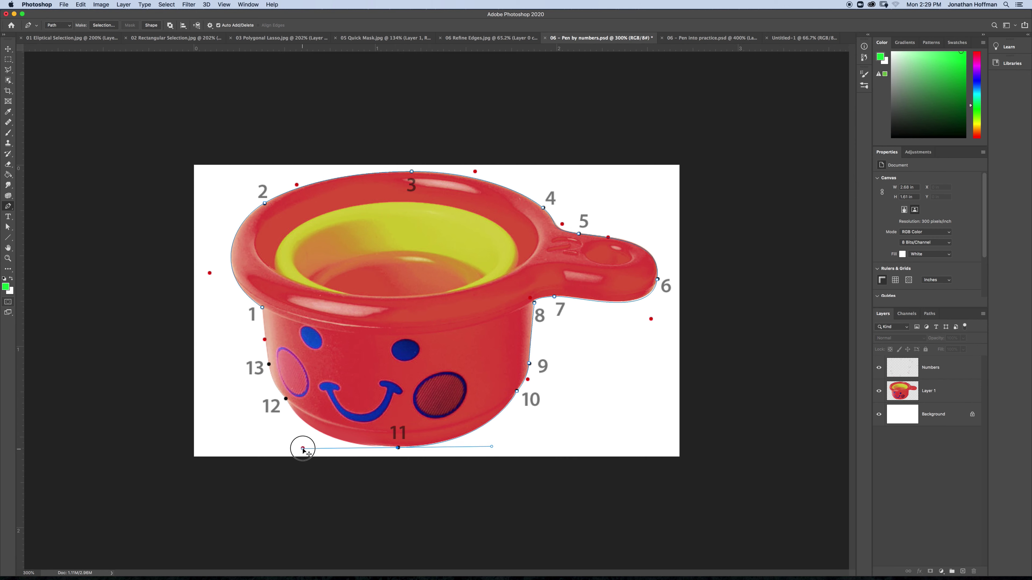
pyautogui.click(285, 399)
pyautogui.moveTo(269, 365); pyautogui.dragTo(265, 339)
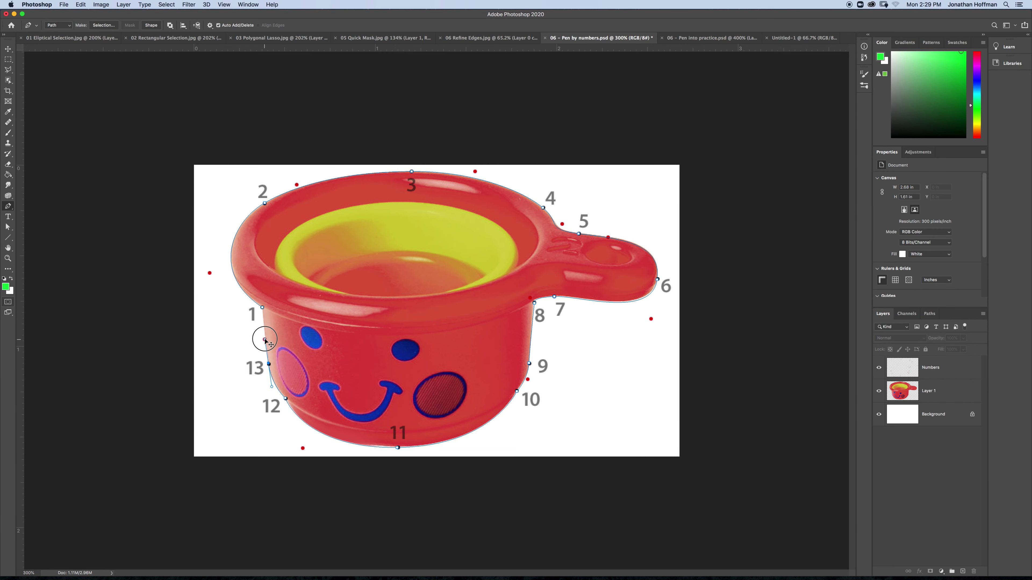
pyautogui.click(262, 308)
# Step: Reshape the curve at point 1 by dragging its direction handles toward the guide dot
pyautogui.press('a')
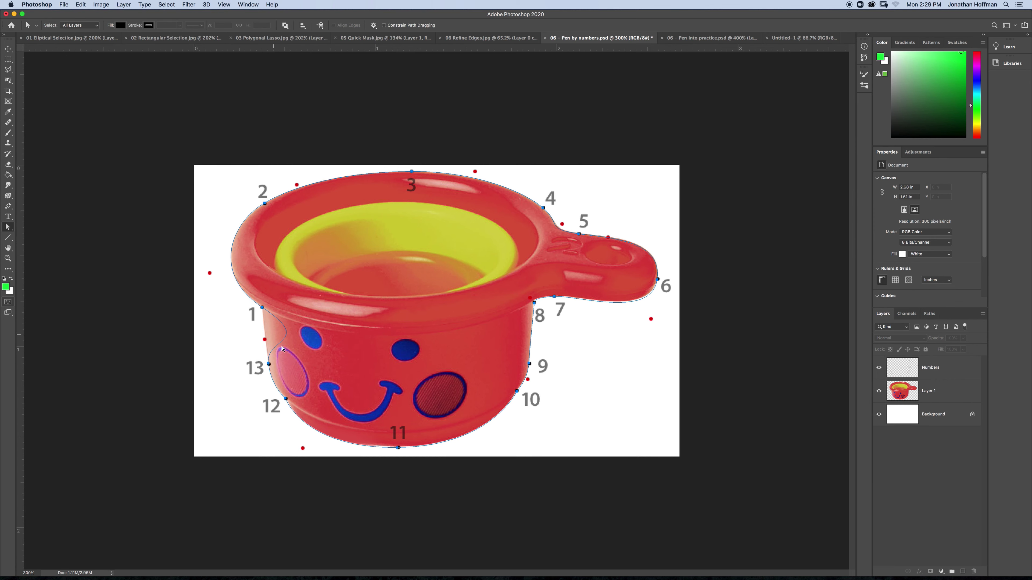
pyautogui.press('super+equal')
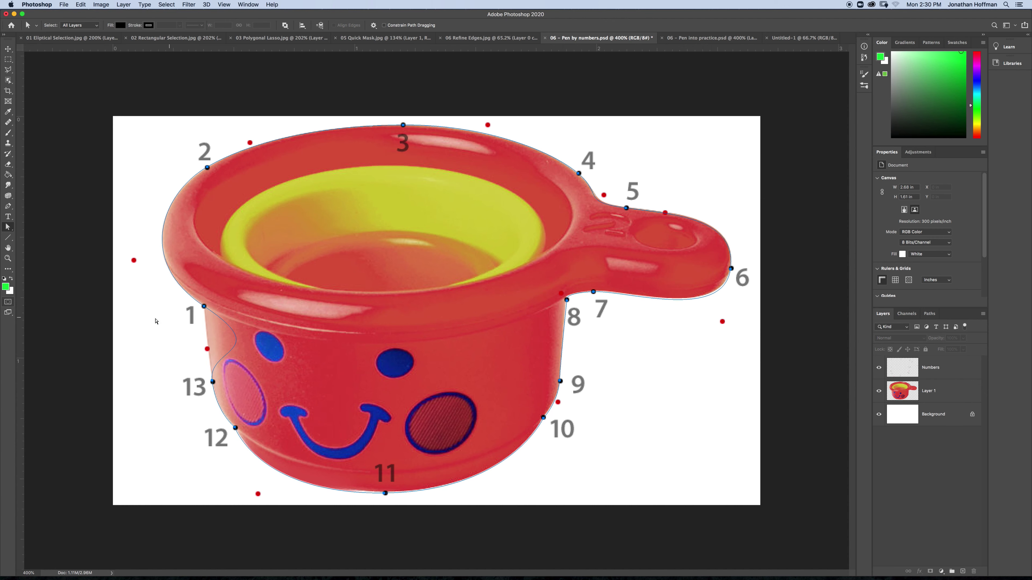
pyautogui.moveTo(8, 227); pyautogui.dragTo(25, 235)
pyautogui.click(204, 307)
pyautogui.moveTo(275, 355); pyautogui.dragTo(286, 318)
pyautogui.click(204, 307)
pyautogui.moveTo(204, 308)
pyautogui.mouseDown()
pyautogui.moveTo(166, 382)
pyautogui.moveTo(202, 308)
pyautogui.moveTo(163, 368)
pyautogui.moveTo(203, 305)
pyautogui.moveTo(208, 311)
pyautogui.mouseUp()
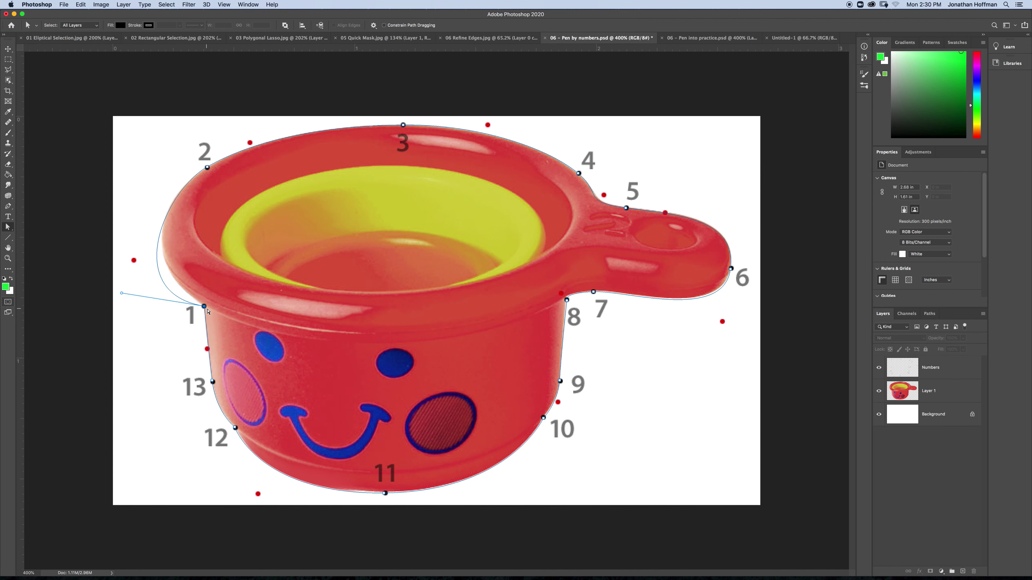
pyautogui.moveTo(121, 294); pyautogui.dragTo(134, 261)
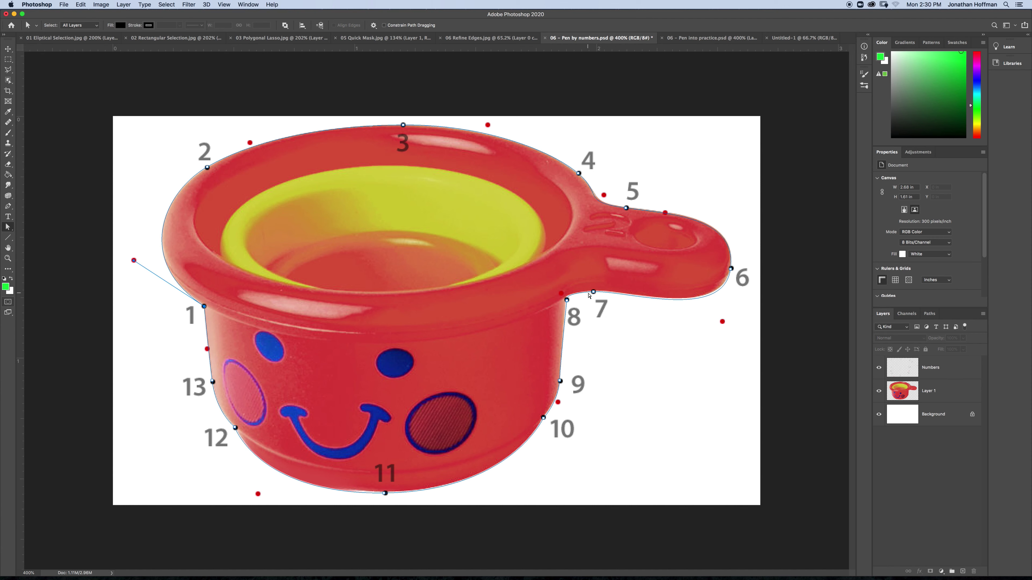
# Step: Tilt the curve at point 7 by dragging its handle
pyautogui.click(593, 293)
pyautogui.moveTo(594, 295); pyautogui.dragTo(614, 297)
pyautogui.click(691, 38)
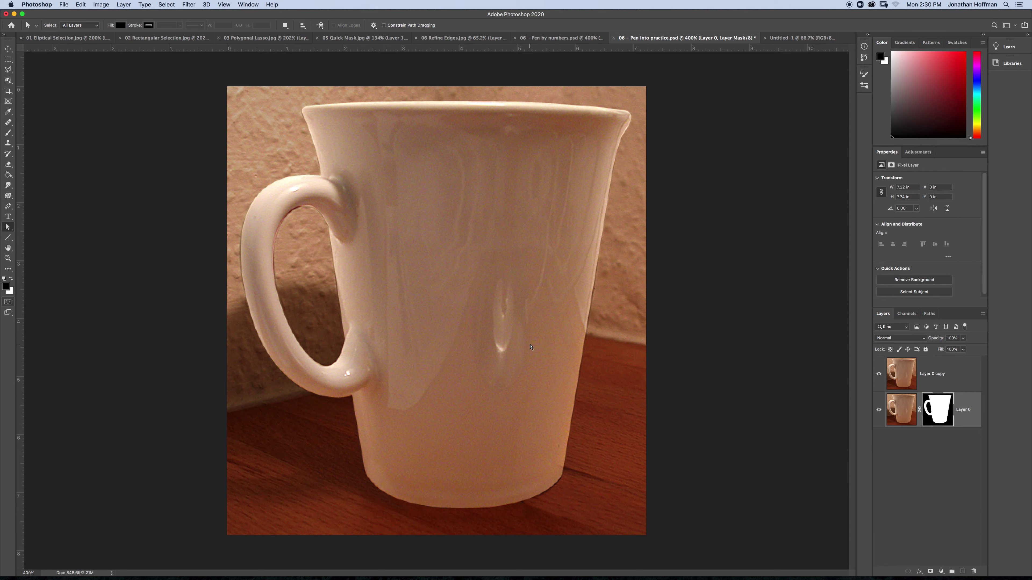
pyautogui.click(879, 374)
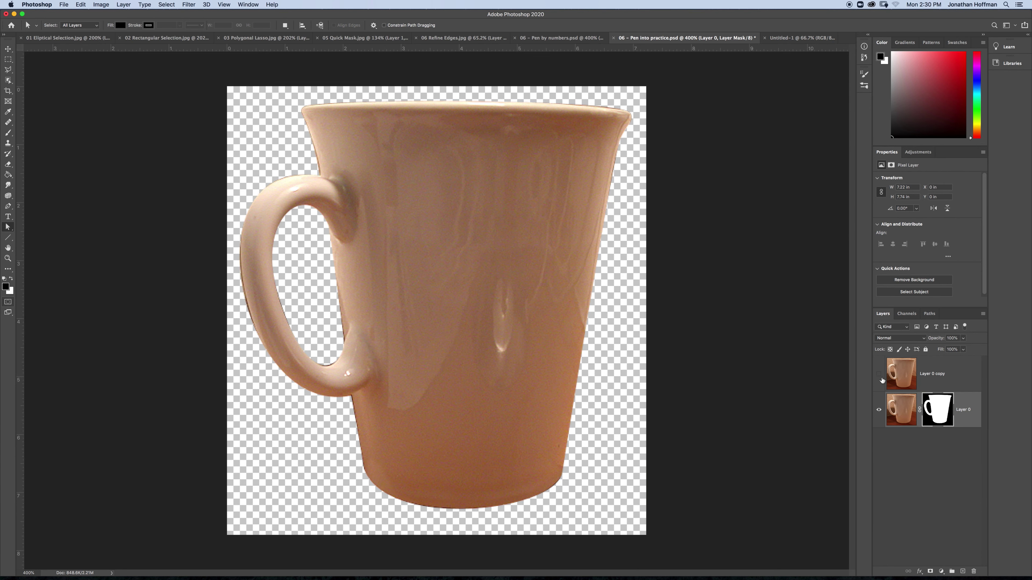
pyautogui.click(879, 375)
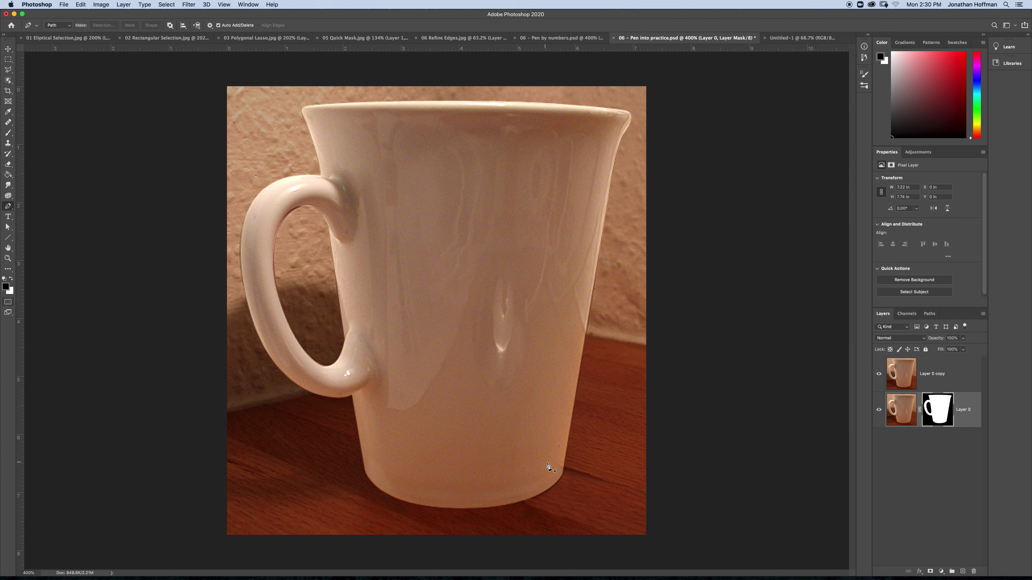
pyautogui.click(563, 478)
pyautogui.moveTo(530, 502)
pyautogui.mouseDown()
pyautogui.moveTo(432, 504)
pyautogui.moveTo(379, 487)
pyautogui.mouseUp()
pyautogui.click(364, 473)
pyautogui.moveTo(357, 442); pyautogui.dragTo(346, 393)
pyautogui.moveTo(276, 363); pyautogui.dragTo(265, 346)
pyautogui.moveTo(244, 290); pyautogui.dragTo(243, 269)
pyautogui.moveTo(249, 215); pyautogui.dragTo(314, 175)
pyautogui.click(315, 176)
pyautogui.click(324, 162)
pyautogui.click(306, 119)
pyautogui.click(319, 108)
pyautogui.moveTo(355, 108); pyautogui.dragTo(429, 111)
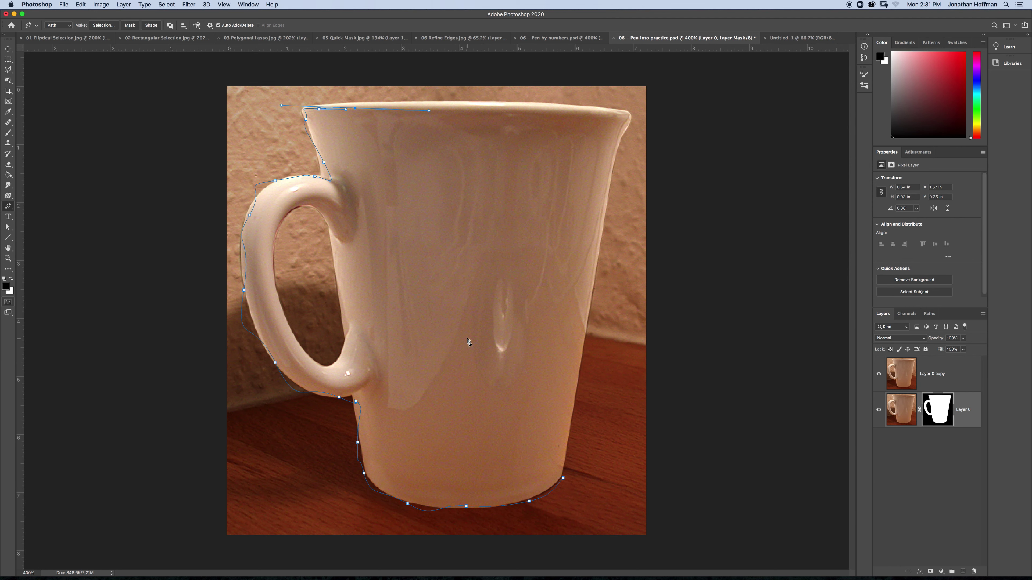
pyautogui.press('Escape')
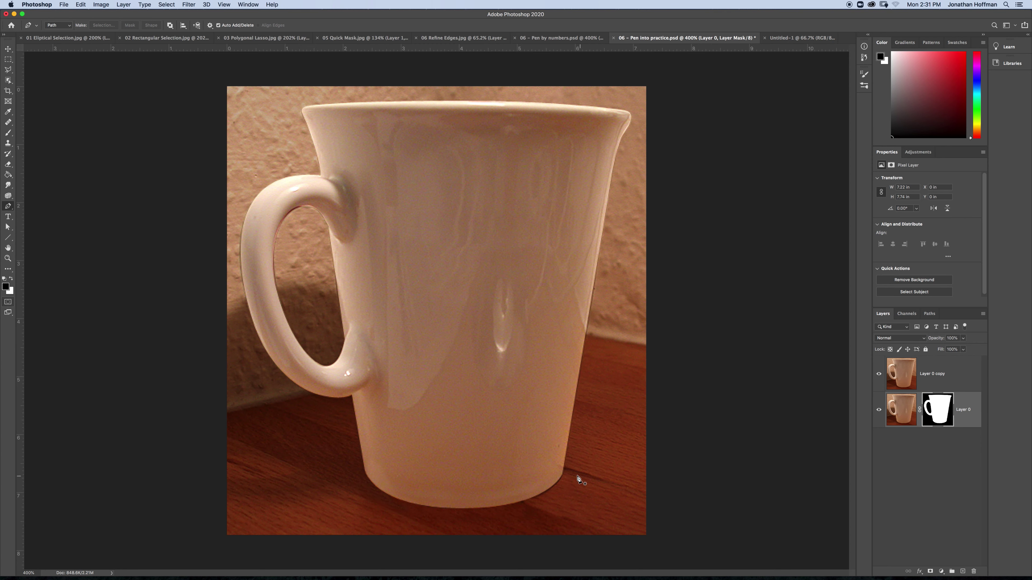
# Step: Place curved anchors at the bottom right, bottom left, both handle junctions and top-right rim, then close the path
pyautogui.moveTo(563, 474); pyautogui.dragTo(553, 498)
pyautogui.moveTo(364, 474); pyautogui.dragTo(362, 440)
pyautogui.moveTo(351, 395); pyautogui.dragTo(321, 421)
pyautogui.moveTo(321, 174); pyautogui.dragTo(310, 105)
pyautogui.moveTo(628, 114)
pyautogui.mouseDown()
pyautogui.moveTo(652, 120)
pyautogui.moveTo(630, 124)
pyautogui.mouseUp()
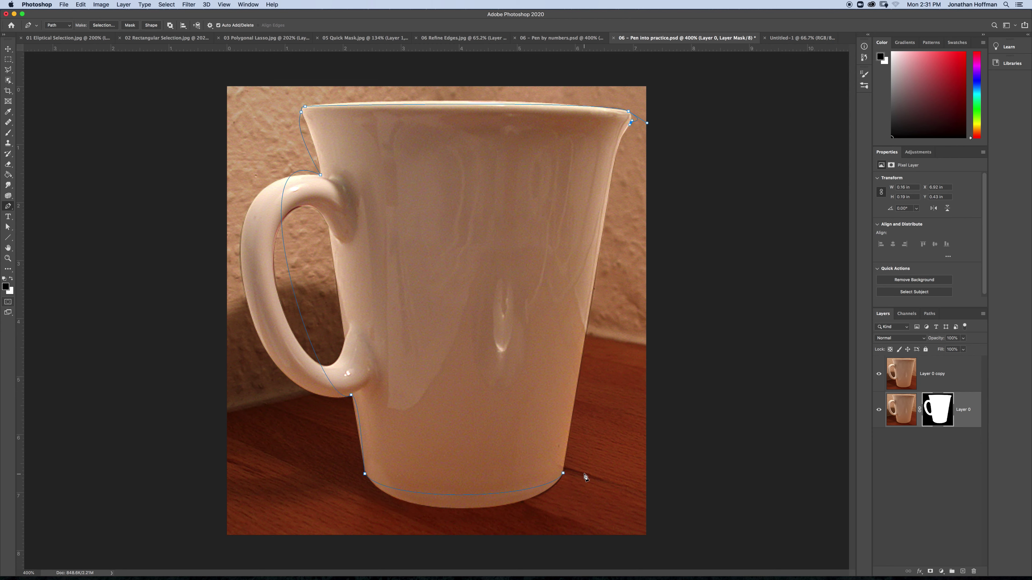
pyautogui.moveTo(563, 475); pyautogui.dragTo(565, 500)
# Step: Bend the path out around the handle's lower and upper curves and fine-tune both
pyautogui.press('a')
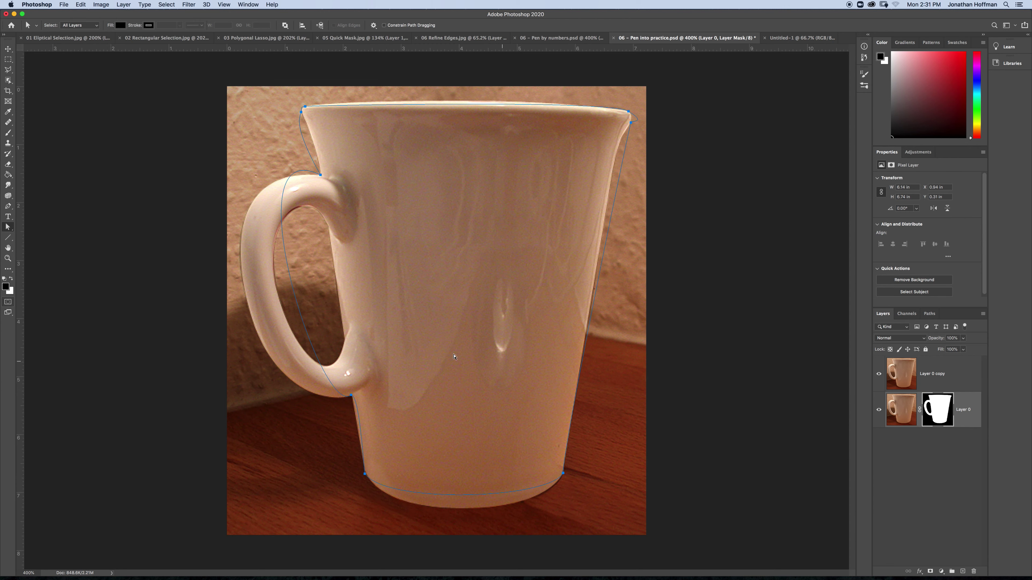
pyautogui.moveTo(8, 227); pyautogui.dragTo(33, 238)
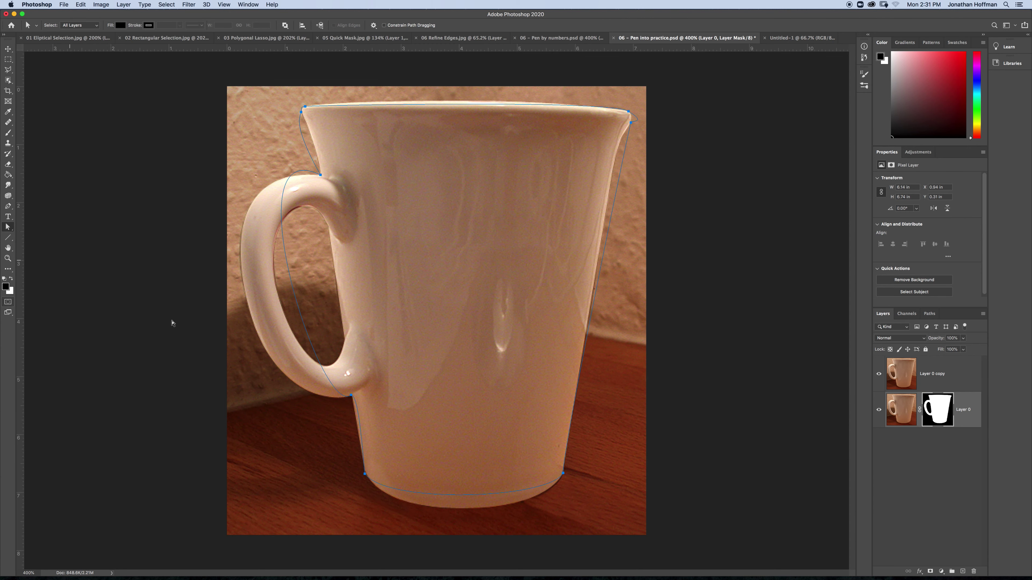
pyautogui.click(352, 397)
pyautogui.moveTo(321, 423); pyautogui.dragTo(222, 425)
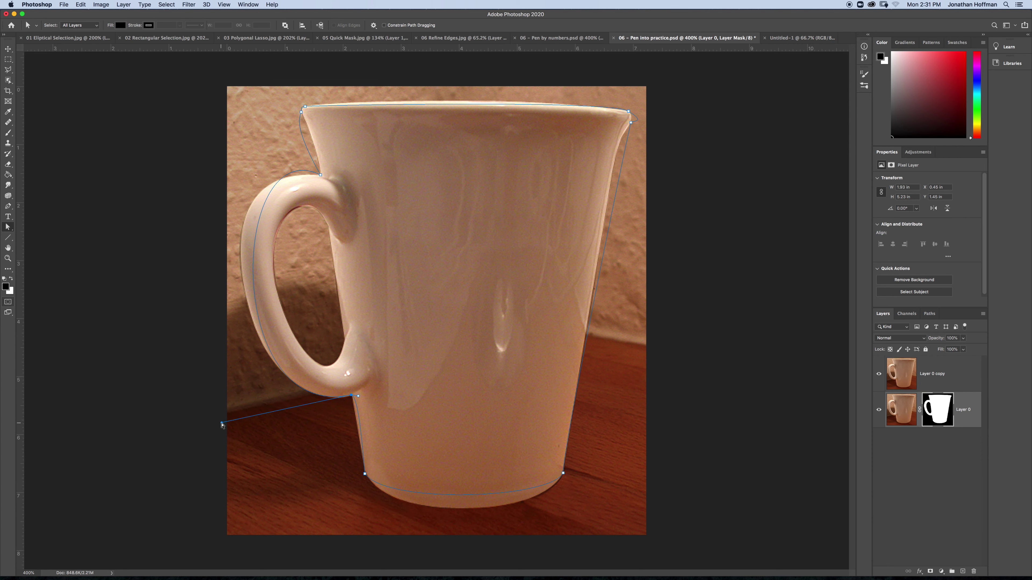
pyautogui.click(320, 175)
pyautogui.moveTo(230, 132); pyautogui.dragTo(178, 157)
pyautogui.moveTo(222, 422); pyautogui.dragTo(233, 423)
pyautogui.moveTo(180, 158)
pyautogui.mouseDown()
pyautogui.moveTo(196, 148)
pyautogui.moveTo(187, 152)
pyautogui.mouseUp()
pyautogui.moveTo(321, 176); pyautogui.dragTo(321, 178)
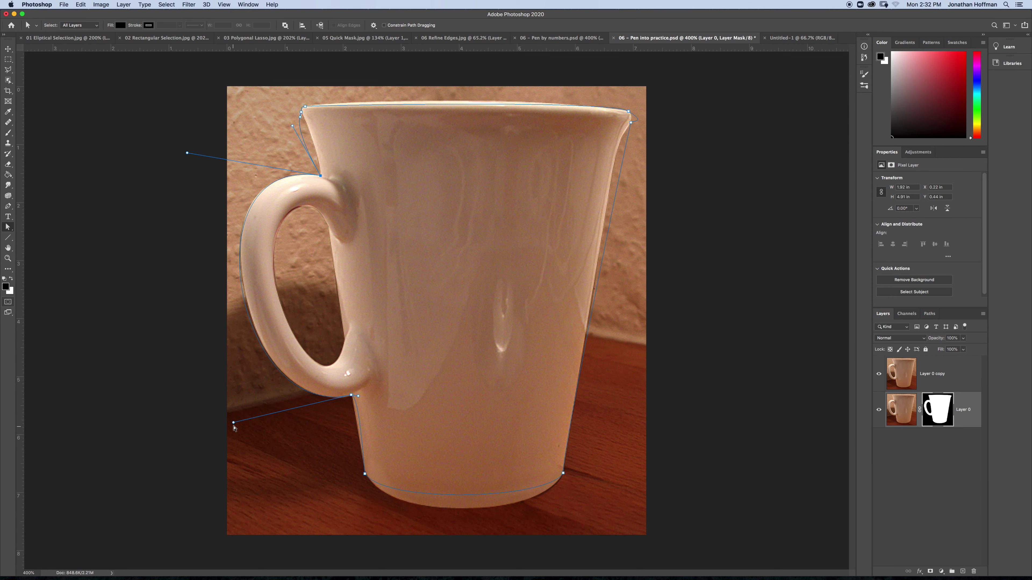
pyautogui.moveTo(233, 423); pyautogui.dragTo(235, 422)
pyautogui.moveTo(188, 153); pyautogui.dragTo(191, 148)
pyautogui.moveTo(235, 424); pyautogui.dragTo(236, 421)
# Step: Round the mug's bottom curve on both sides and select the top-right rim anchor
pyautogui.click(371, 479)
pyautogui.moveTo(387, 506); pyautogui.dragTo(410, 534)
pyautogui.moveTo(551, 501); pyautogui.dragTo(549, 510)
pyautogui.moveTo(408, 532); pyautogui.dragTo(401, 530)
pyautogui.moveTo(549, 510); pyautogui.dragTo(551, 512)
pyautogui.moveTo(631, 125)
pyautogui.mouseDown()
pyautogui.moveTo(611, 141)
pyautogui.moveTo(634, 120)
pyautogui.mouseUp()
pyautogui.press('super+equal')
pyautogui.press('super+equal')
pyautogui.press('super+equal')
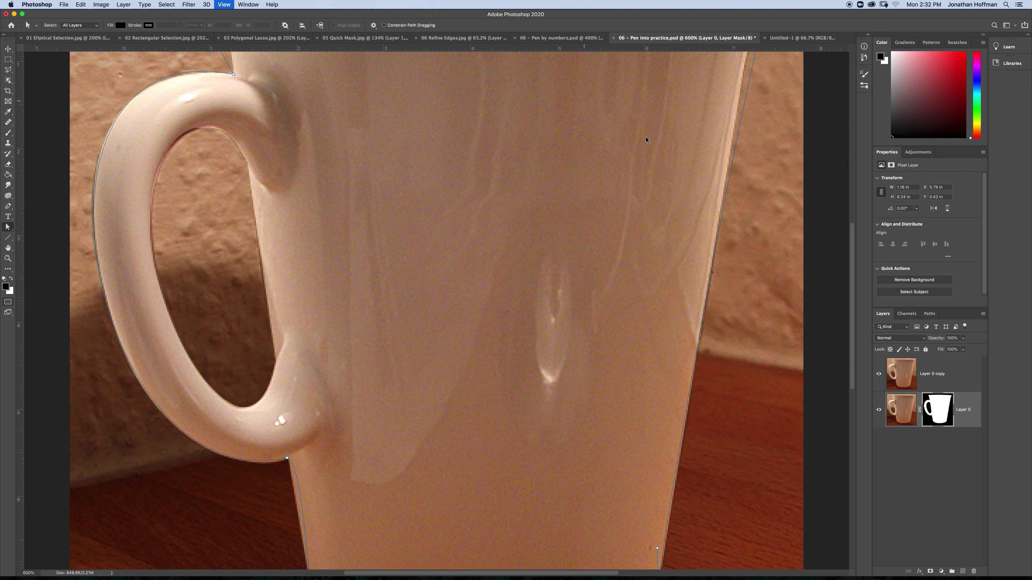
# Step: Shape the rim curve from its right and left anchors, bending down the upper left edge
pyautogui.moveTo(645, 136); pyautogui.dragTo(539, 273)
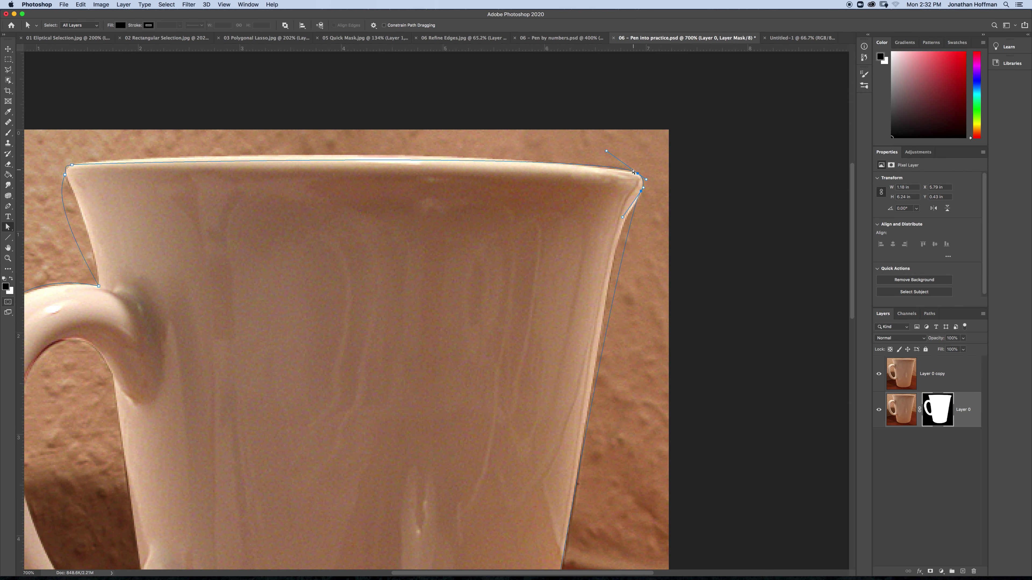
pyautogui.moveTo(606, 152); pyautogui.dragTo(500, 149)
pyautogui.click(73, 166)
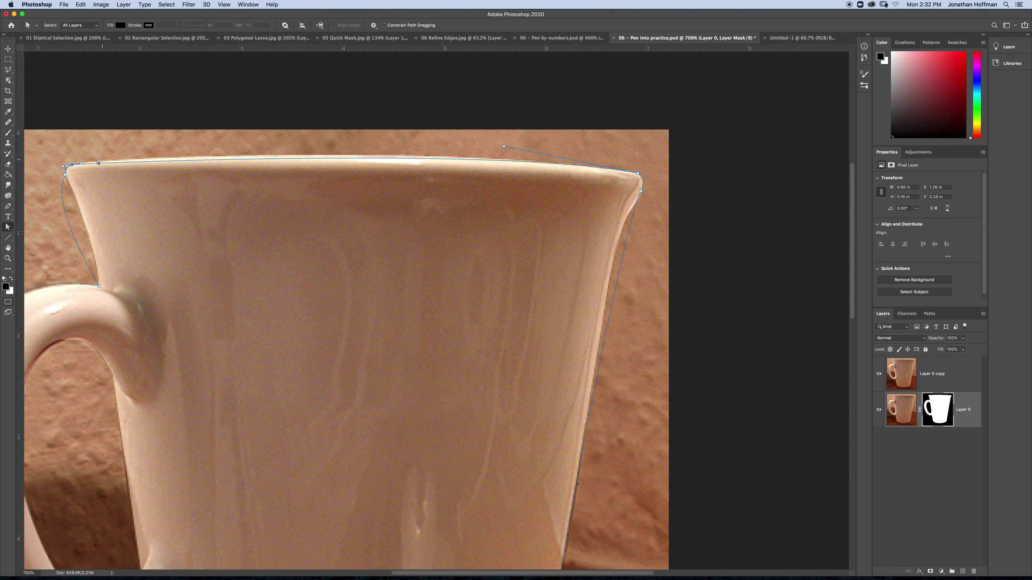
pyautogui.moveTo(81, 166); pyautogui.dragTo(116, 153)
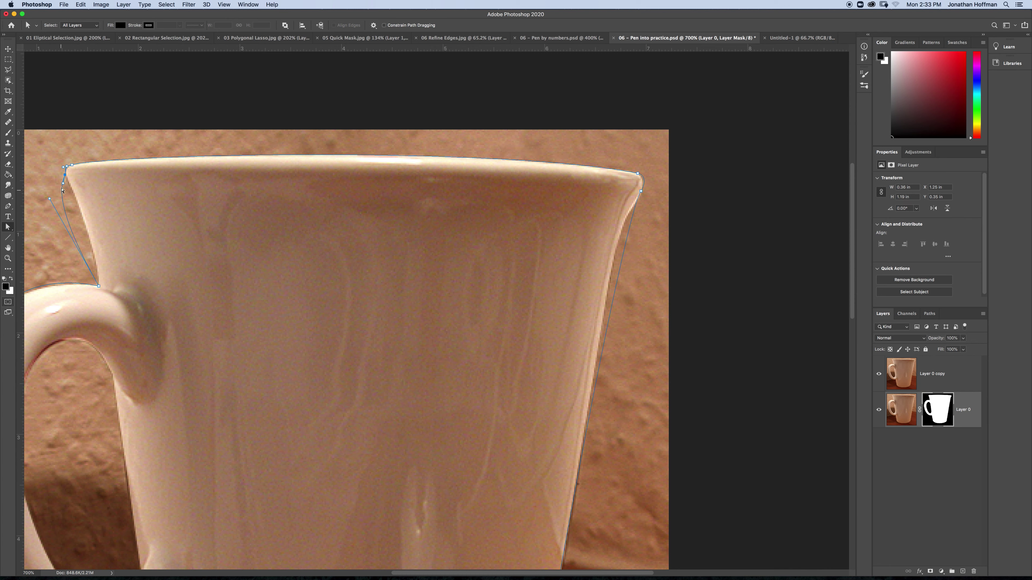
pyautogui.moveTo(63, 184); pyautogui.dragTo(88, 209)
pyautogui.click(67, 177)
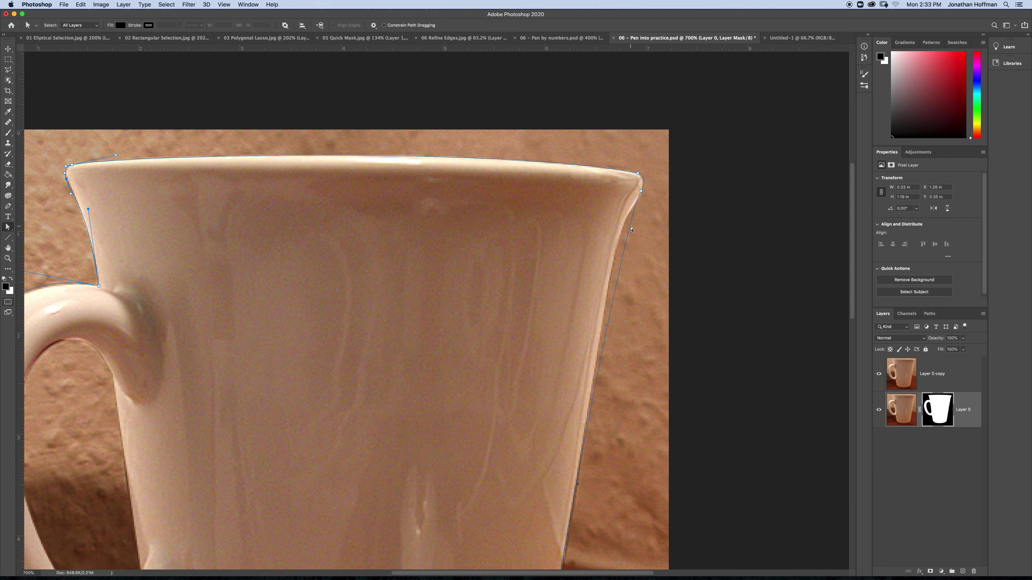
# Step: Add a point on the right-side path, pull it onto the mug's edge, and reshape the top-right rim
pyautogui.press('p')
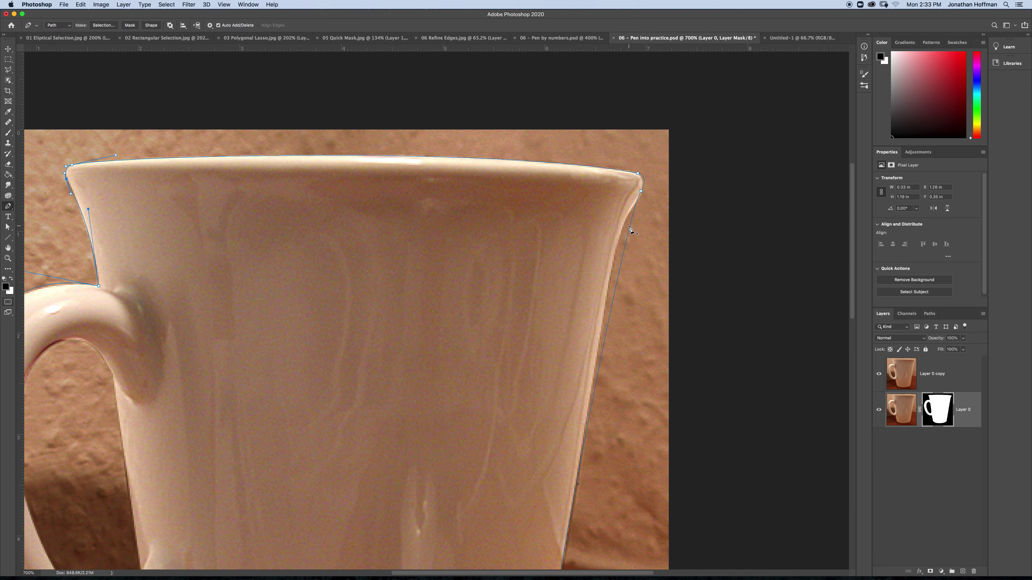
pyautogui.click(624, 255)
pyautogui.press('a')
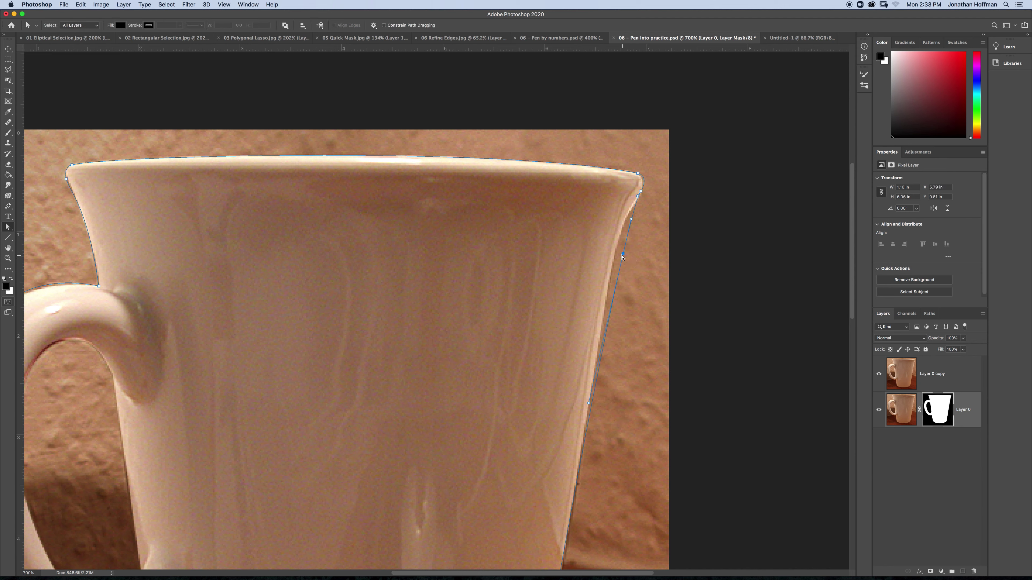
pyautogui.moveTo(622, 255); pyautogui.dragTo(618, 253)
pyautogui.click(641, 192)
pyautogui.moveTo(648, 177); pyautogui.dragTo(645, 178)
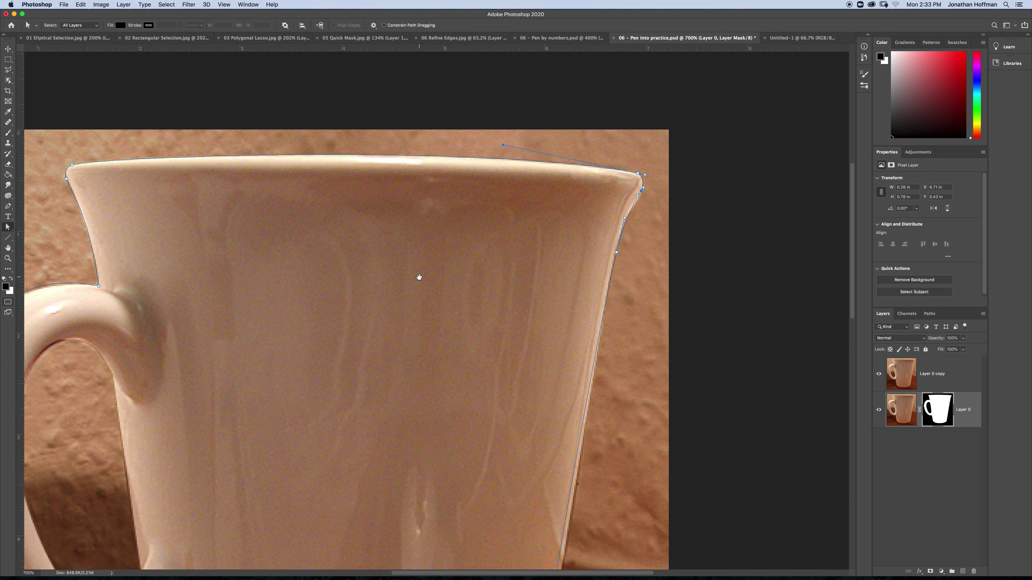
# Step: Curve the path up the mug's right side and align it along the side below the handle
pyautogui.moveTo(417, 276); pyautogui.dragTo(375, 177)
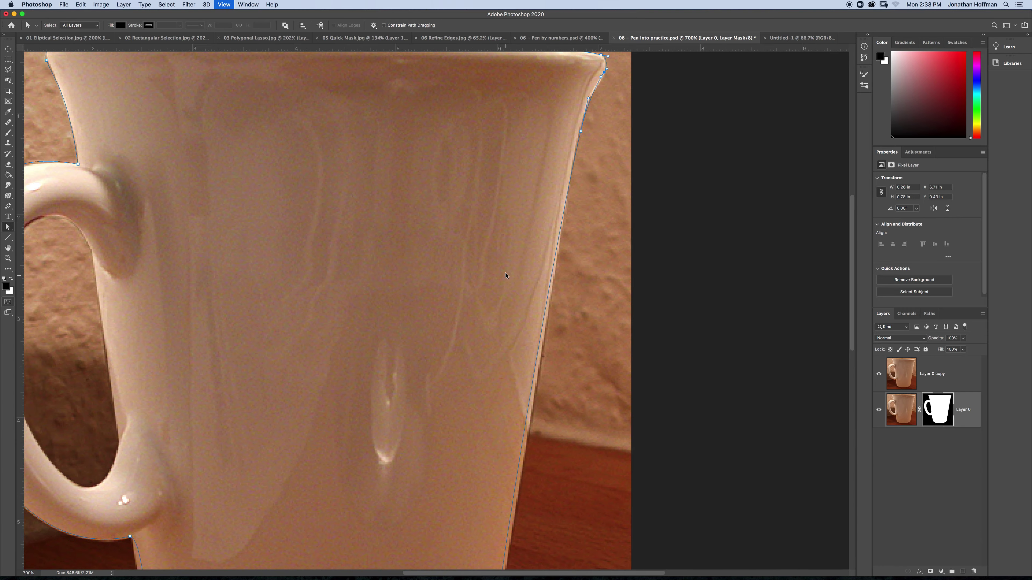
pyautogui.scroll(-3, 504, 276)
pyautogui.click(582, 499)
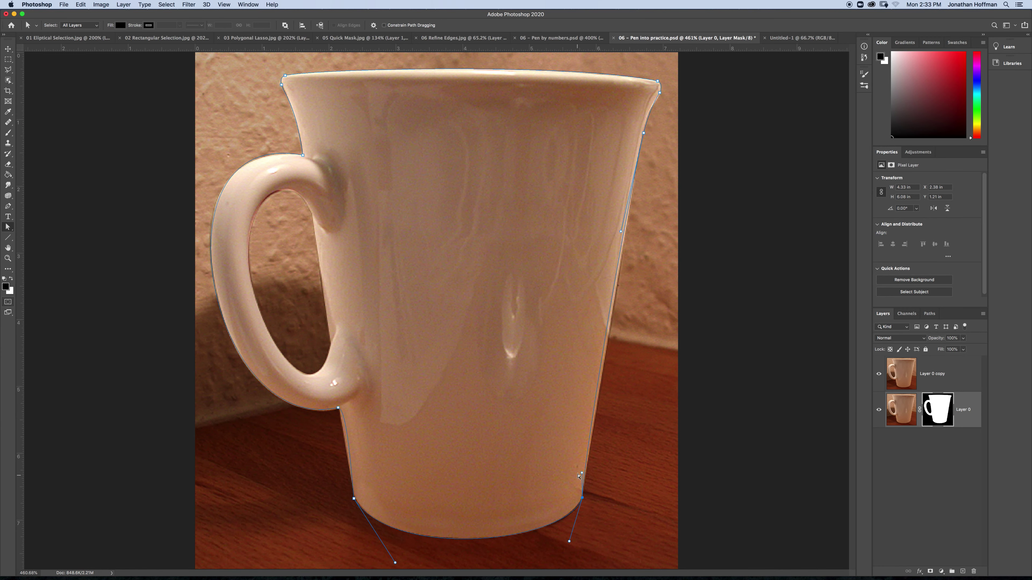
pyautogui.moveTo(582, 475); pyautogui.dragTo(589, 462)
pyautogui.moveTo(621, 233); pyautogui.dragTo(625, 230)
pyautogui.click(338, 409)
pyautogui.moveTo(346, 409); pyautogui.dragTo(340, 421)
# Step: Tweak the curve below the handle, then draw a closed curved Pen path around the inner handle opening
pyautogui.moveTo(350, 461); pyautogui.dragTo(349, 460)
pyautogui.press('p')
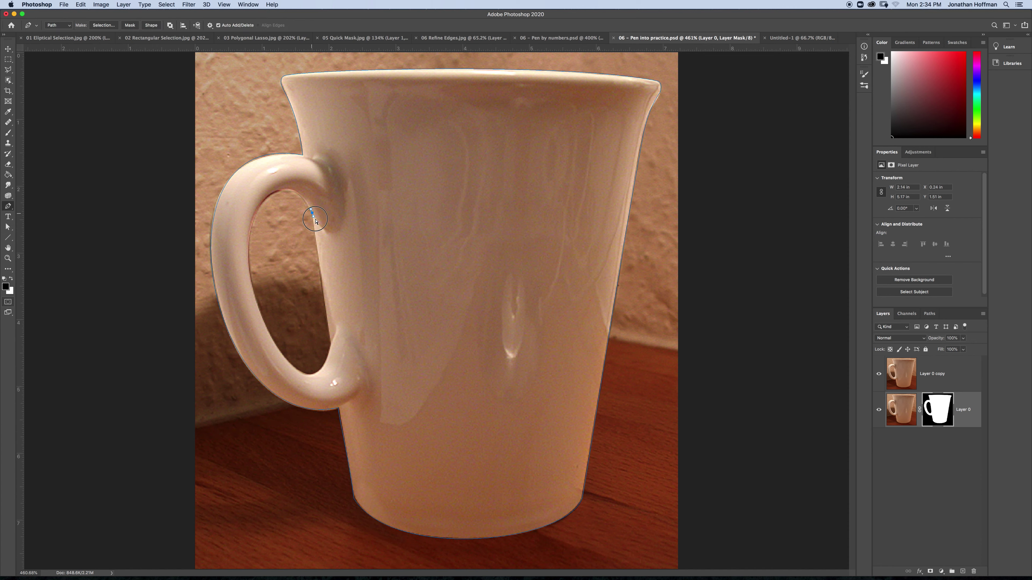
pyautogui.moveTo(316, 222); pyautogui.dragTo(292, 228)
pyautogui.moveTo(330, 344); pyautogui.dragTo(310, 338)
pyautogui.moveTo(251, 278); pyautogui.dragTo(242, 199)
pyautogui.moveTo(312, 213); pyautogui.dragTo(352, 250)
# Step: Bend the inner path's closing curve upward and fit its bottom curve to the opening's lower edge
pyautogui.press('a')
pyautogui.moveTo(274, 178); pyautogui.dragTo(284, 160)
pyautogui.click(319, 225)
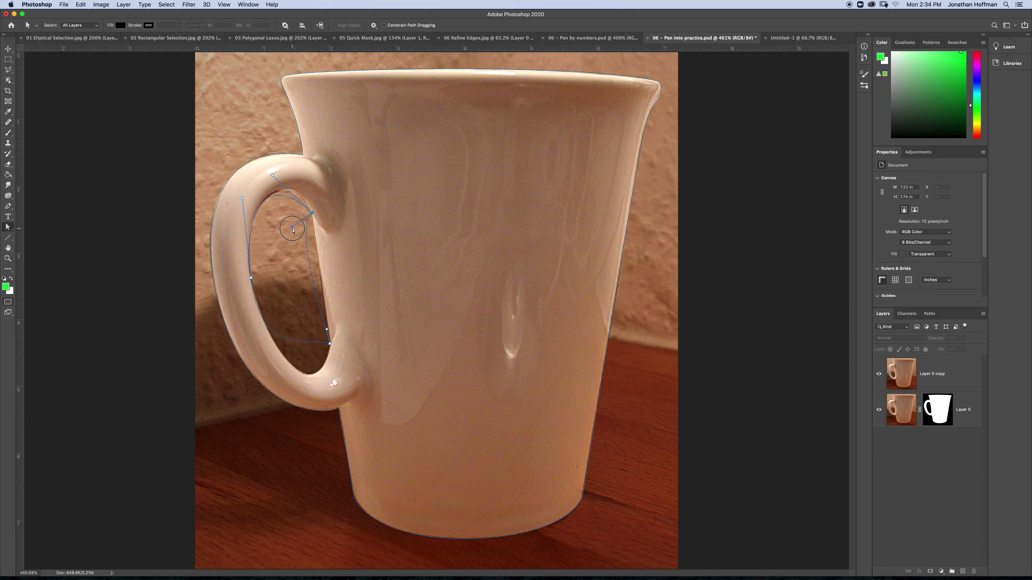
pyautogui.click(317, 244)
pyautogui.click(330, 344)
pyautogui.moveTo(311, 338); pyautogui.dragTo(322, 412)
pyautogui.moveTo(259, 359); pyautogui.dragTo(260, 351)
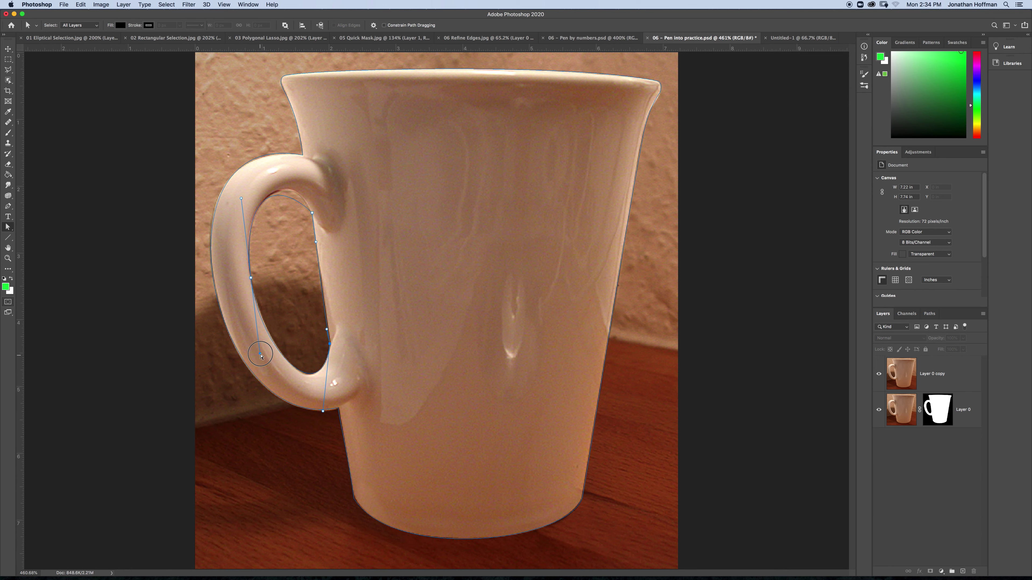
# Step: Reshape the inner path's top curve and nudge its left side to hug the handle opening
pyautogui.click(312, 213)
pyautogui.click(272, 176)
pyautogui.moveTo(272, 176); pyautogui.dragTo(289, 162)
pyautogui.moveTo(241, 199); pyautogui.dragTo(239, 195)
pyautogui.click(330, 344)
# Step: Slightly nudge the inner path's lower curve handle, then select the handle-top anchor
pyautogui.click(323, 412)
pyautogui.moveTo(323, 413); pyautogui.dragTo(322, 415)
pyautogui.click(302, 156)
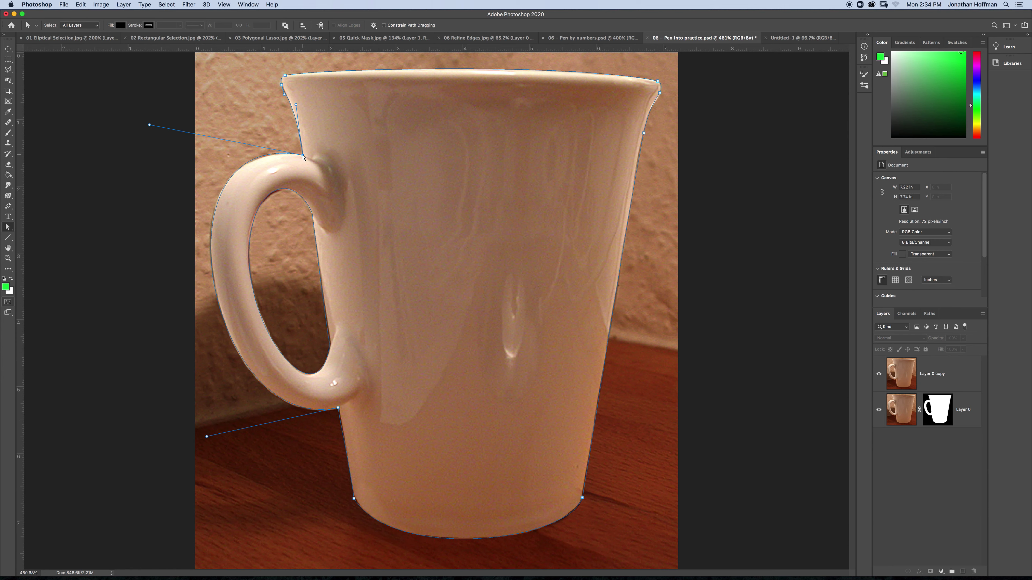